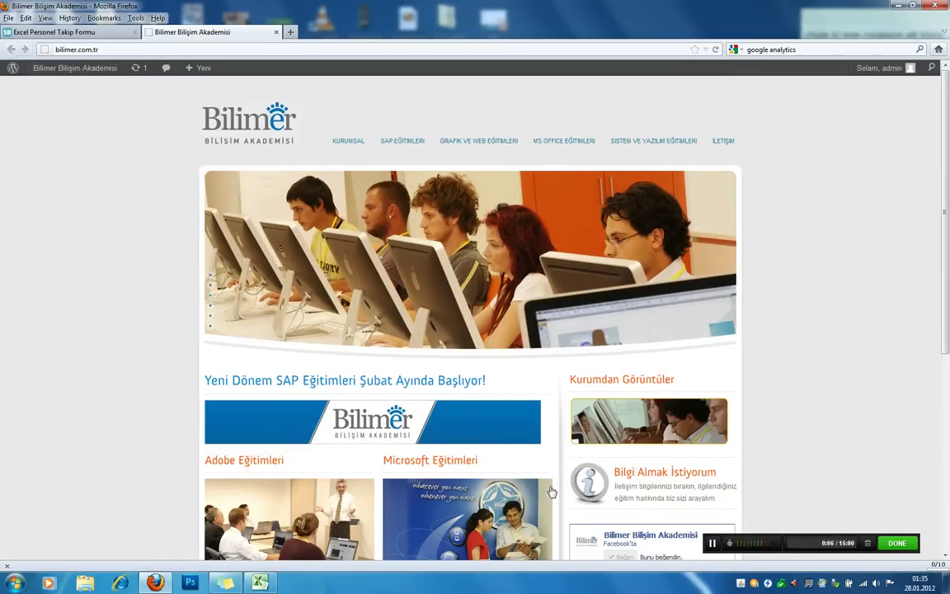
- Switch from Firefox to the blank Kitap2 workbook in Excel
{"action": "left_click", "coordinate": [260, 583]}
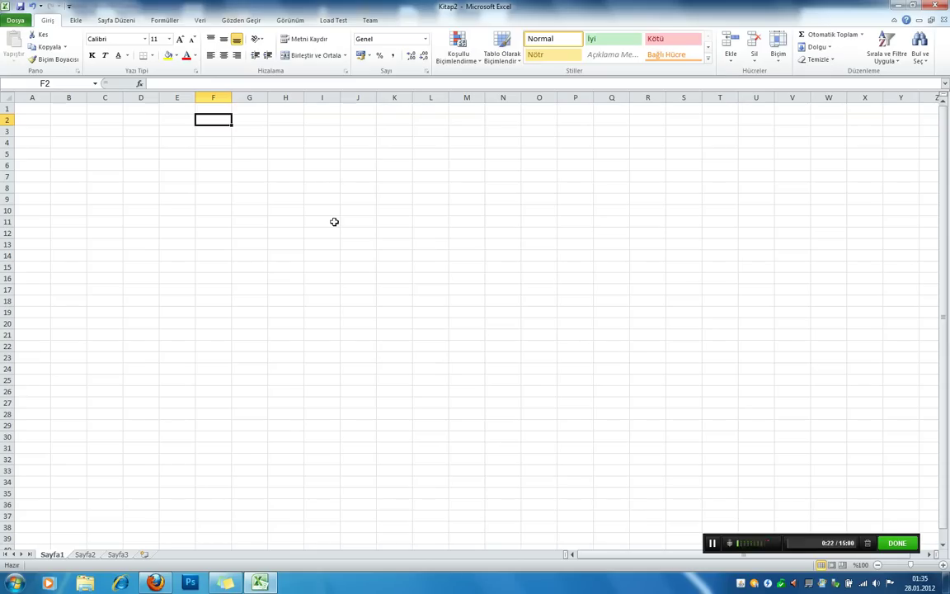
- Enter the label 'günlük tutar' in A2 and widen columns A and B
{"action": "left_click", "coordinate": [42, 119]}
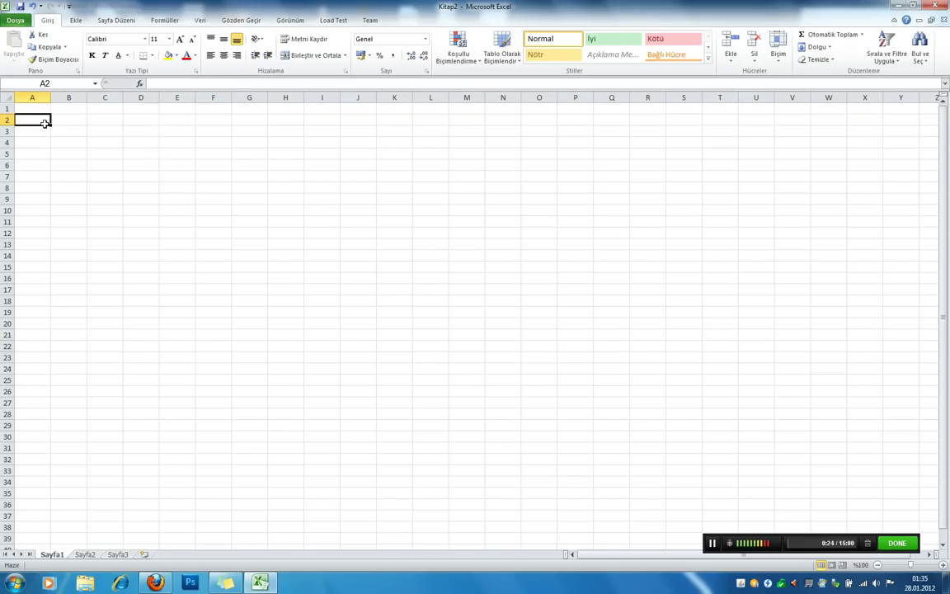
{"action": "left_click_drag", "start_coordinate": [50, 98], "coordinate": [109, 97]}
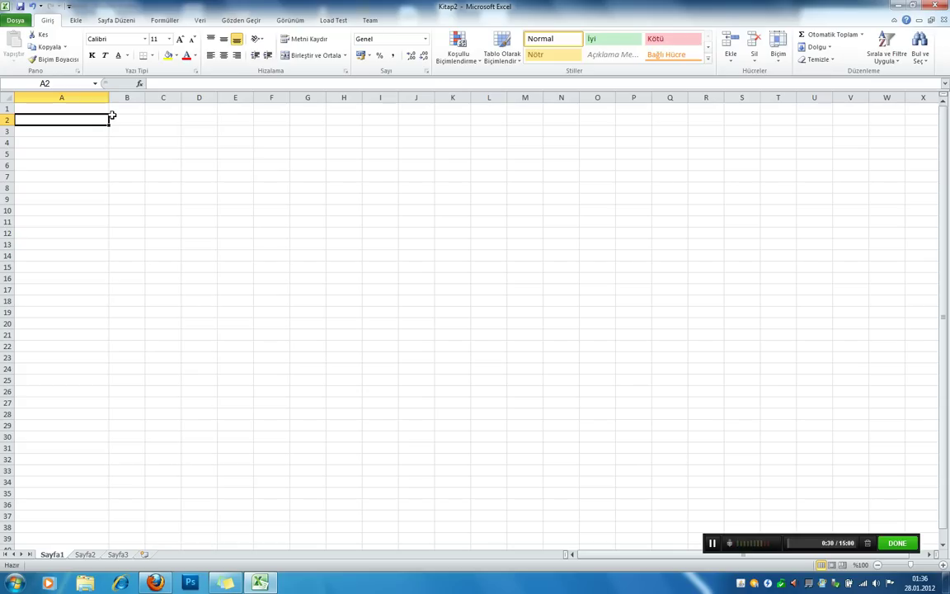
{"action": "type", "text": "günlük tutar"}
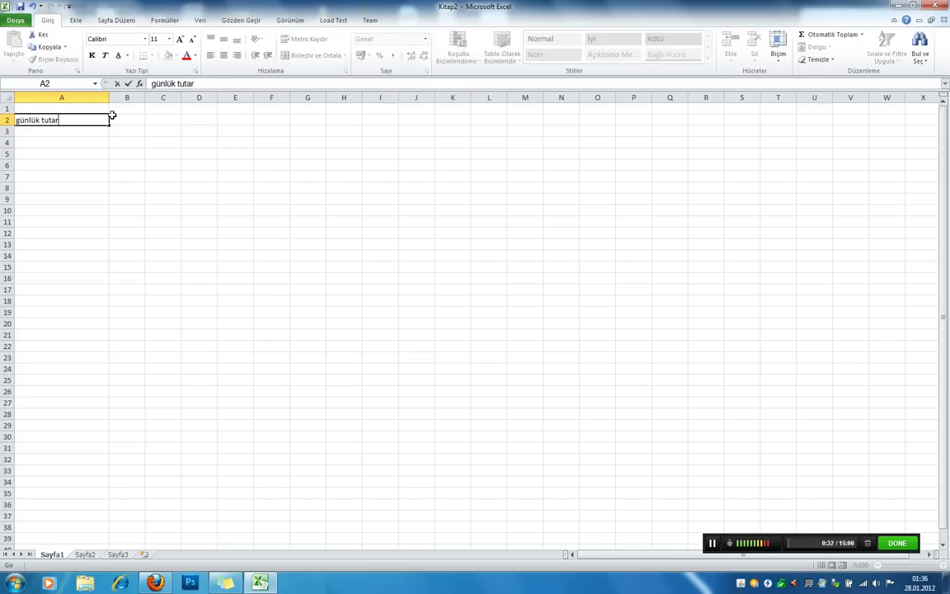
{"action": "key", "text": "Return"}
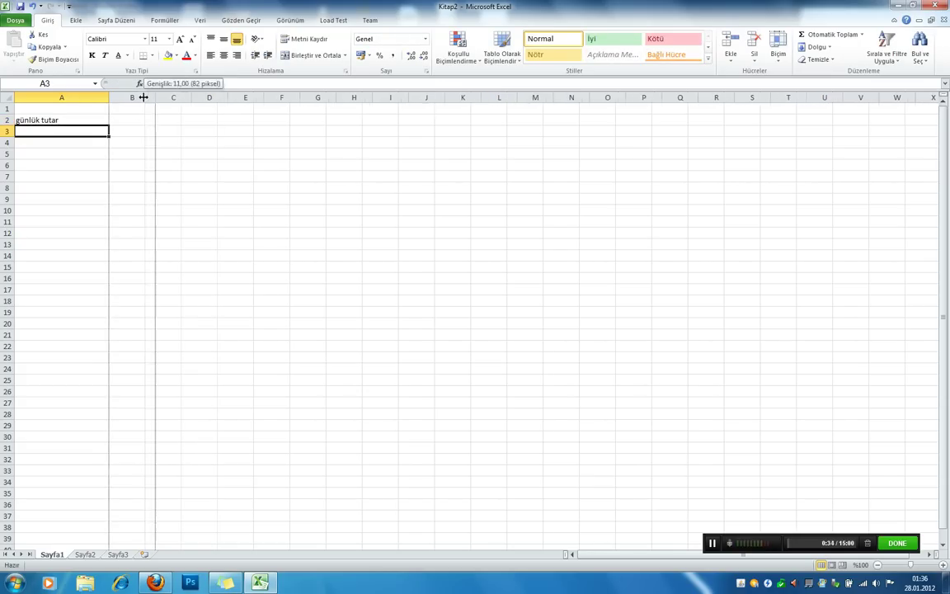
{"action": "left_click_drag", "start_coordinate": [145, 103], "coordinate": [155, 103]}
- Enter a test value of 100 in B2, then clear it again
{"action": "left_click", "coordinate": [254, 128]}
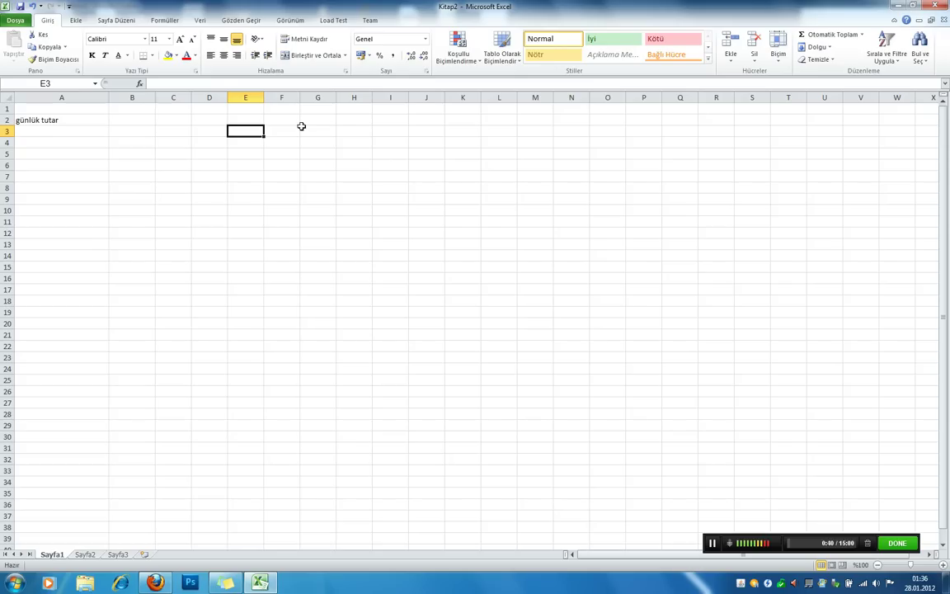
{"action": "left_click", "coordinate": [150, 120]}
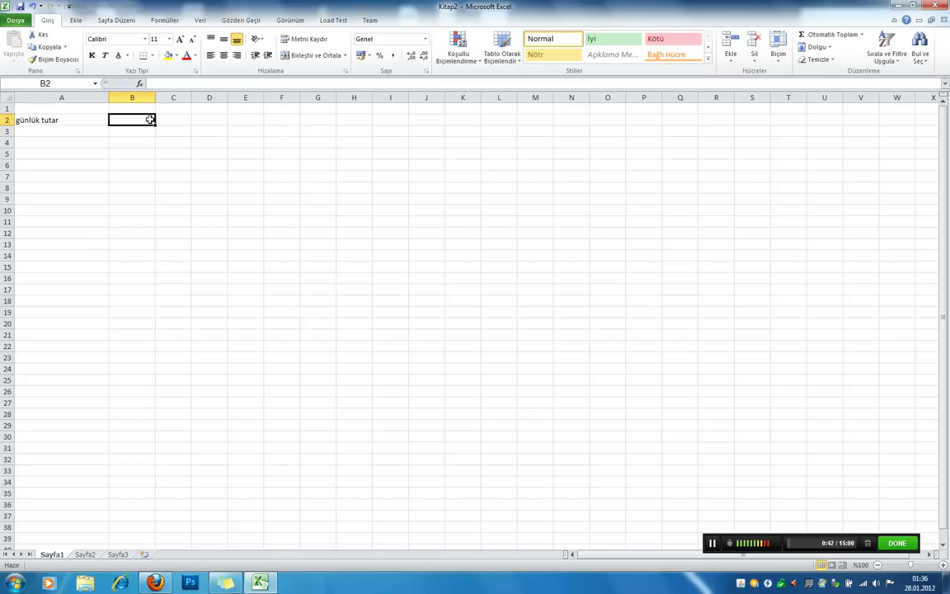
{"action": "type", "text": "100"}
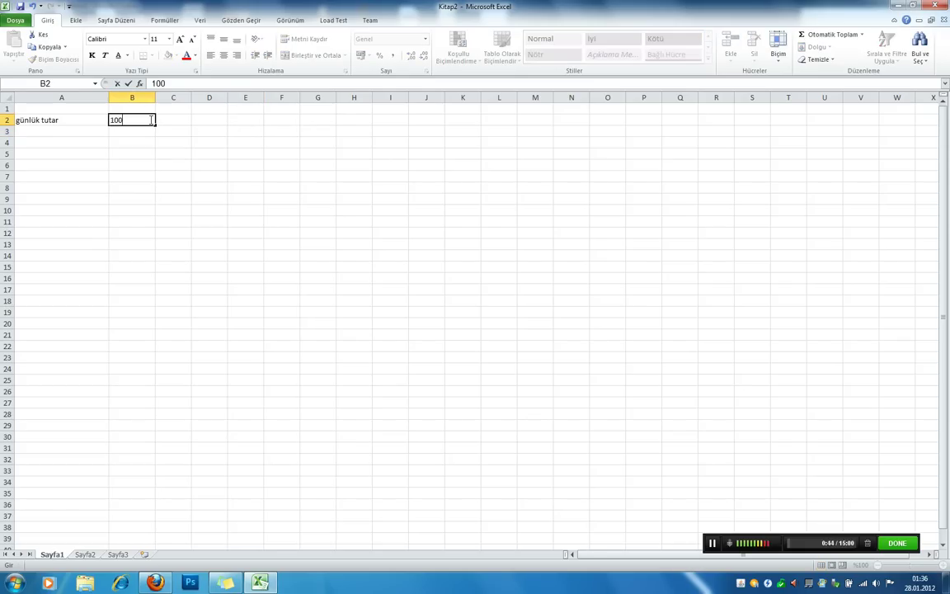
{"action": "key", "text": "Return"}
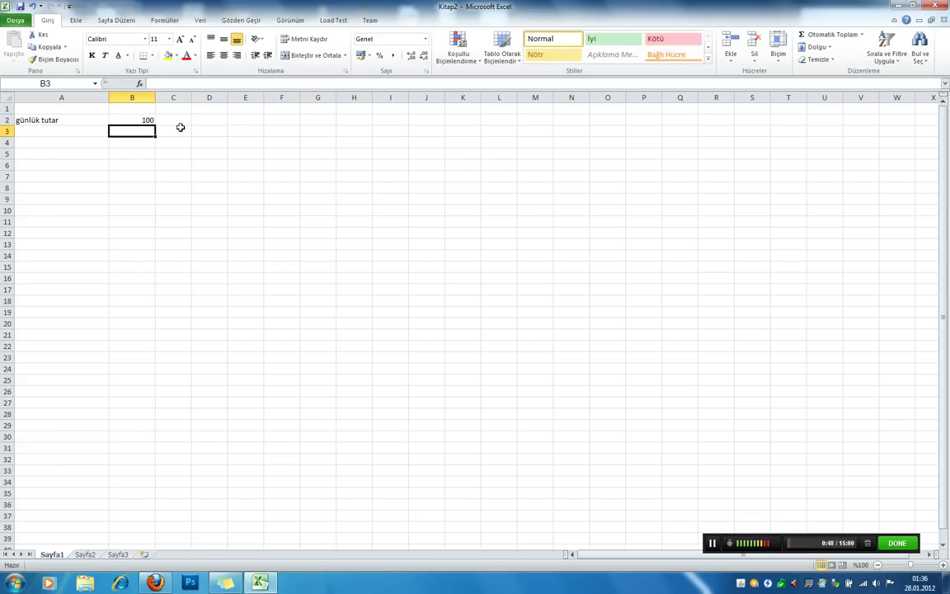
{"action": "left_click", "coordinate": [149, 121]}
{"action": "key", "text": "Delete"}
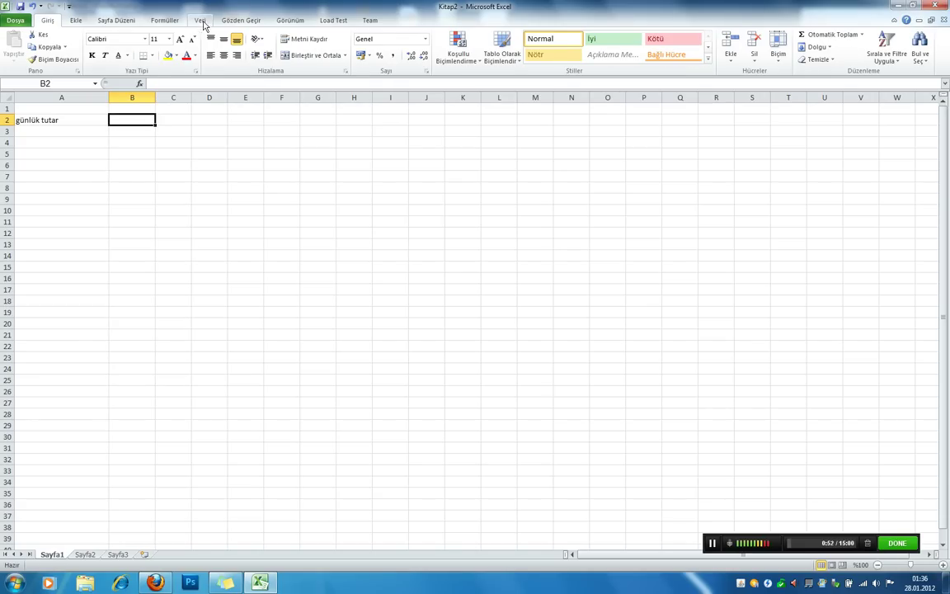
- Add a Data Validation rule to B2 allowing whole numbers (Tüm sayı) between 30 and 90
{"action": "left_click", "coordinate": [202, 22]}
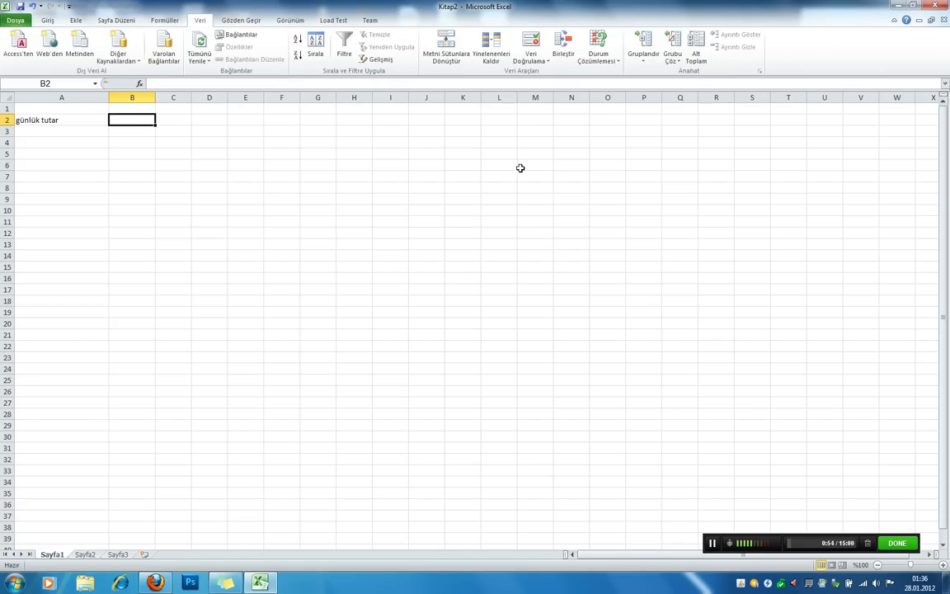
{"action": "left_click", "coordinate": [529, 53]}
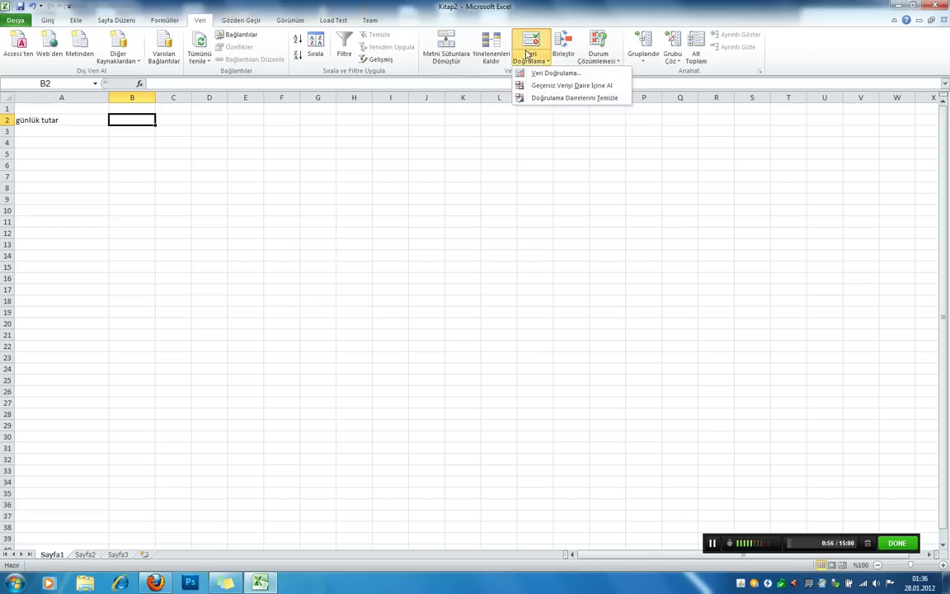
{"action": "left_click", "coordinate": [548, 72]}
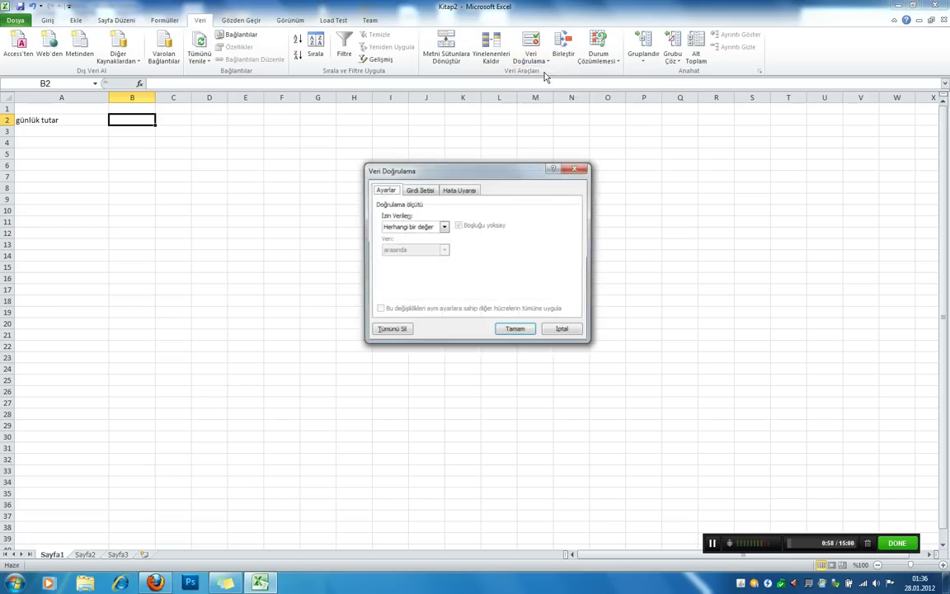
{"action": "left_click", "coordinate": [440, 227]}
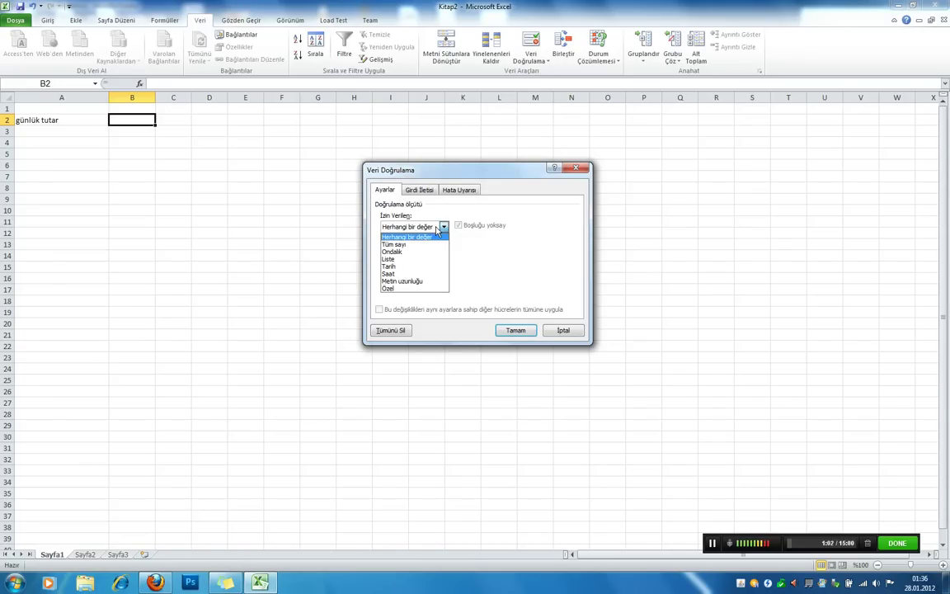
{"action": "left_click", "coordinate": [431, 245]}
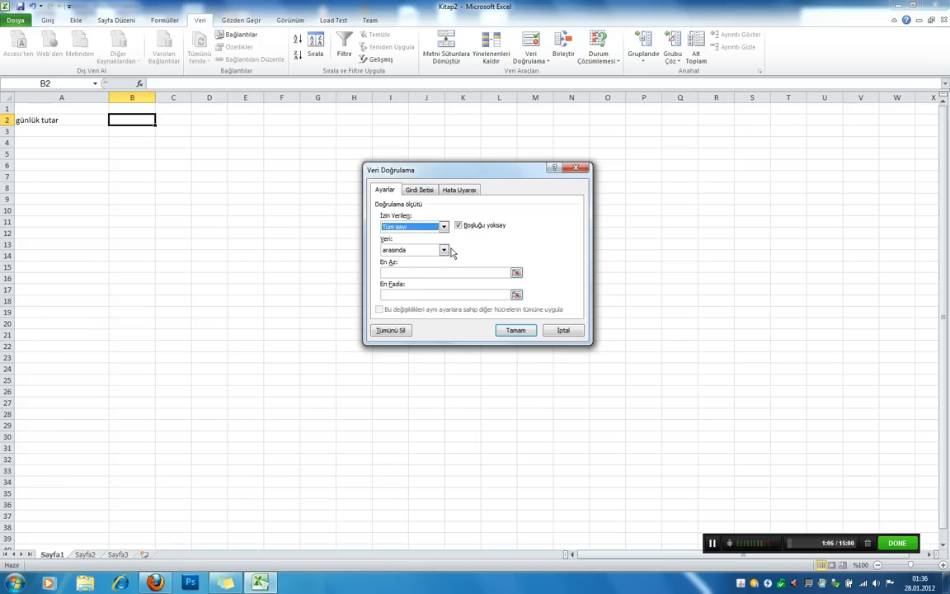
{"action": "left_click", "coordinate": [433, 274]}
{"action": "type", "text": "30"}
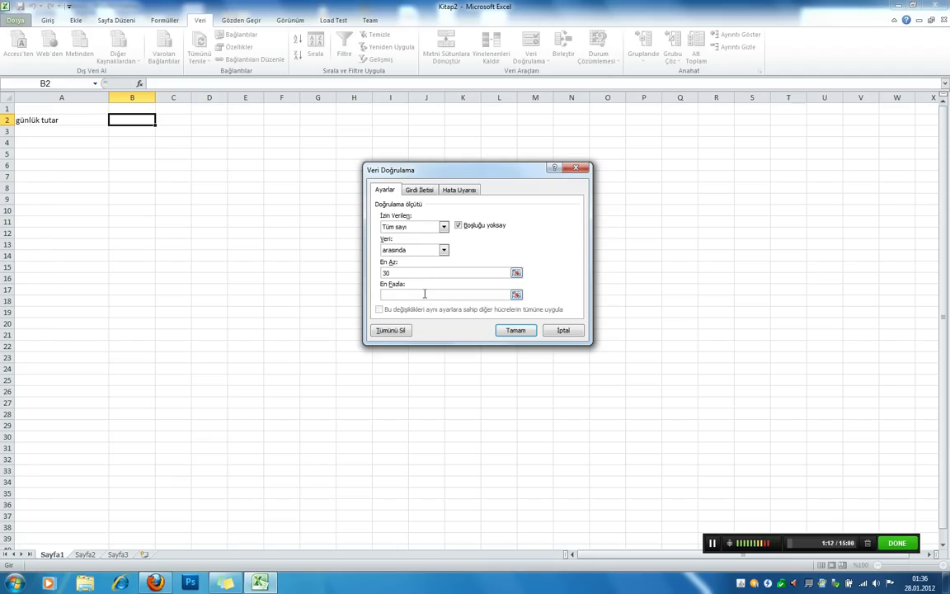
{"action": "left_click", "coordinate": [425, 294]}
{"action": "type", "text": "90"}
{"action": "left_click", "coordinate": [513, 330]}
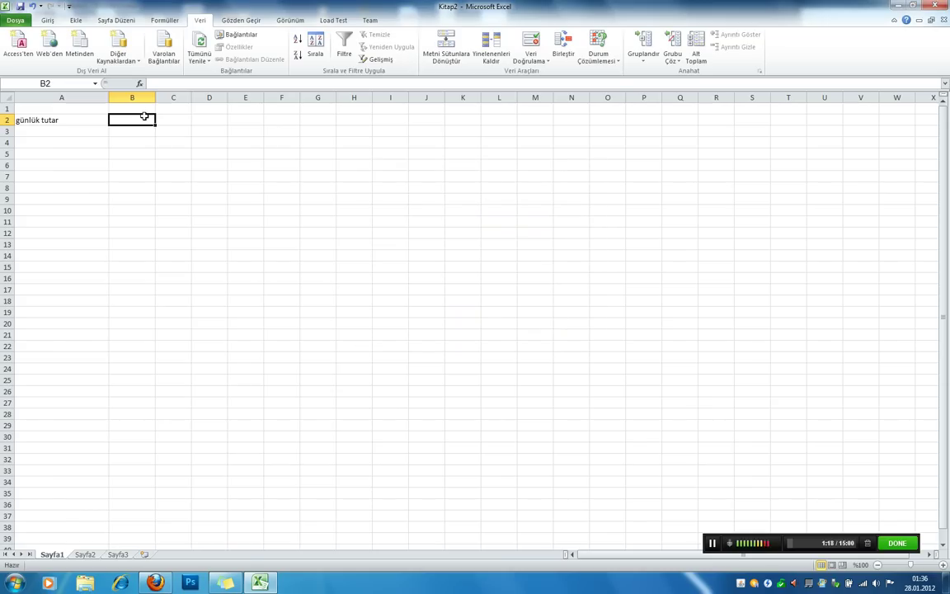
{"action": "type", "text": "1"}
{"action": "type", "text": "0"}
{"action": "key", "text": "Return"}
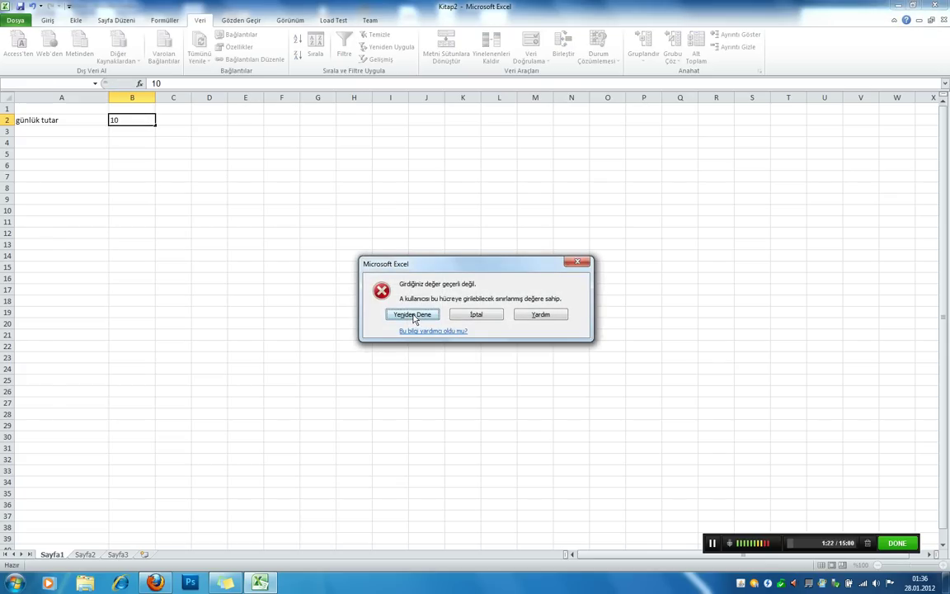
{"action": "left_click", "coordinate": [477, 316]}
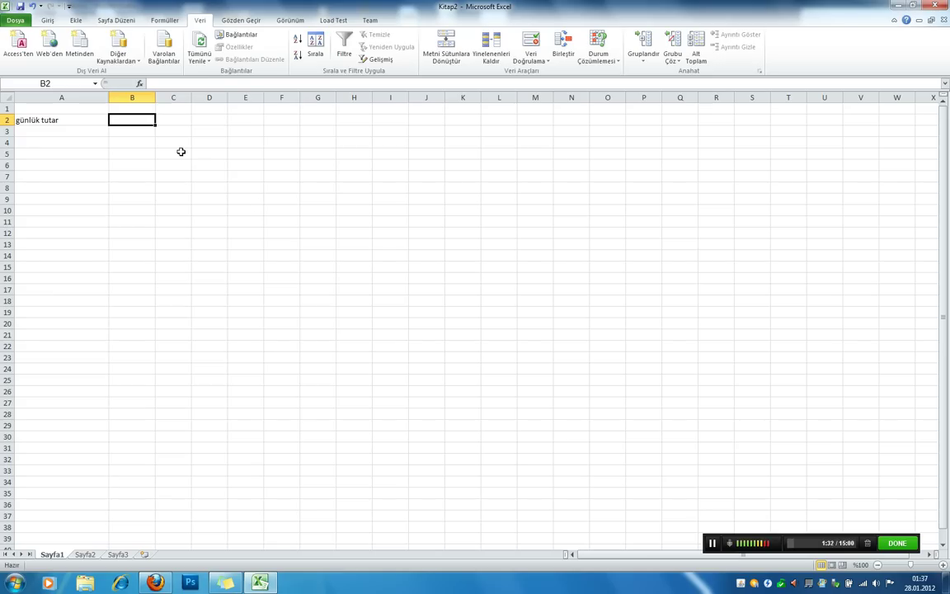
{"action": "type", "text": "35"}
{"action": "key", "text": "Return"}
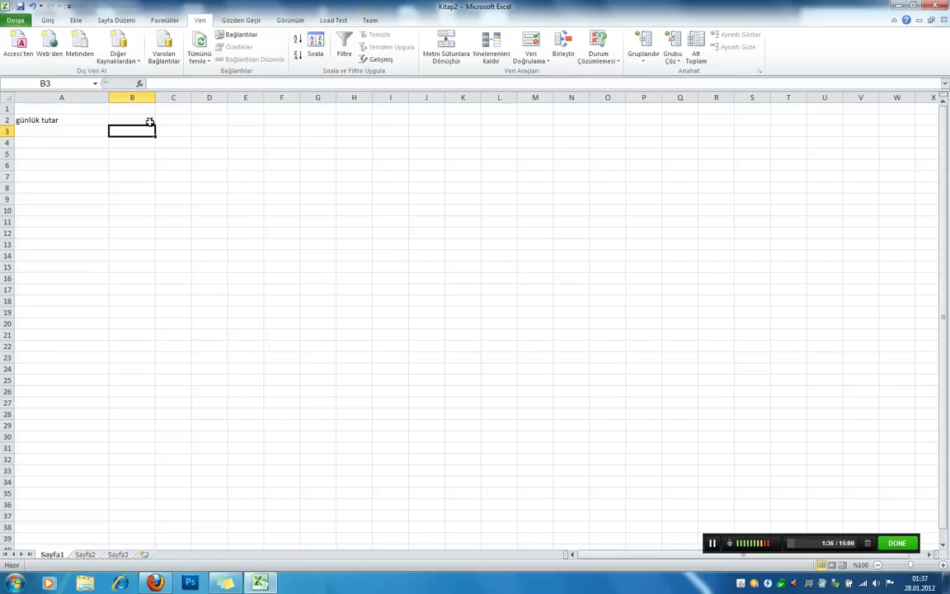
{"action": "left_click", "coordinate": [149, 121]}
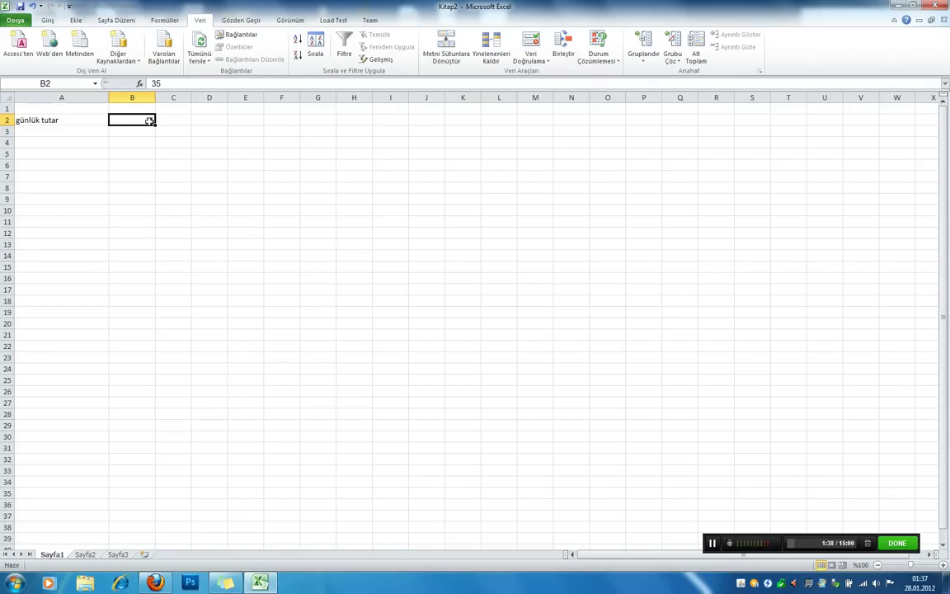
{"action": "key", "text": "Delete"}
{"action": "left_click", "coordinate": [210, 164]}
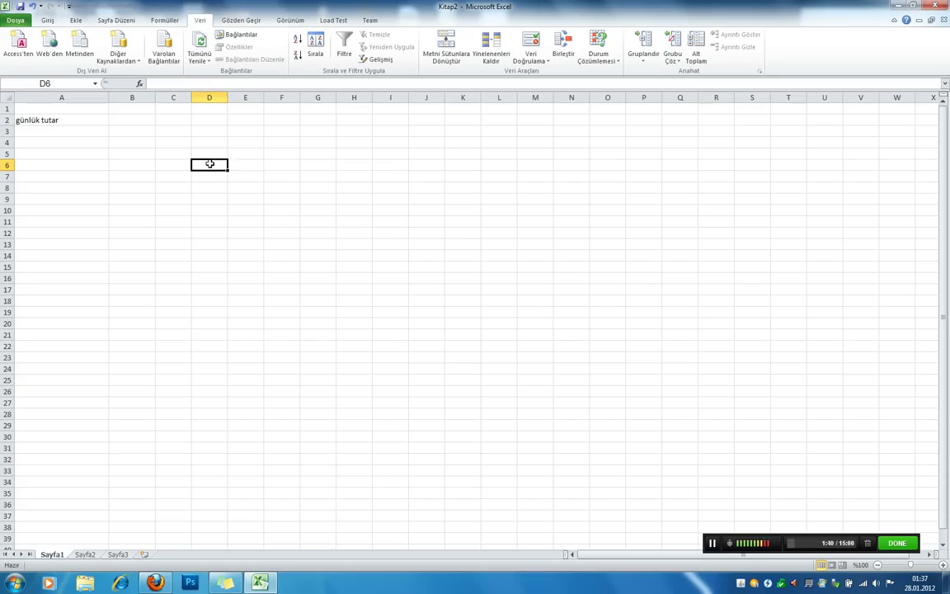
- Give B2 an input message 'Kayıt başarı ile girdi' titled 'Kayıt Tamam'
{"action": "left_click", "coordinate": [132, 121]}
{"action": "left_click", "coordinate": [532, 42]}
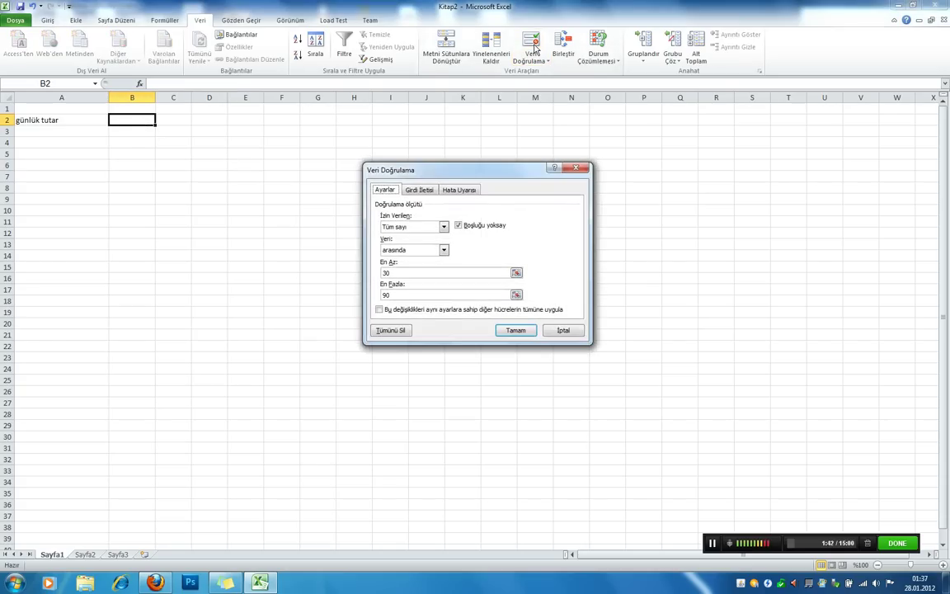
{"action": "left_click", "coordinate": [420, 191]}
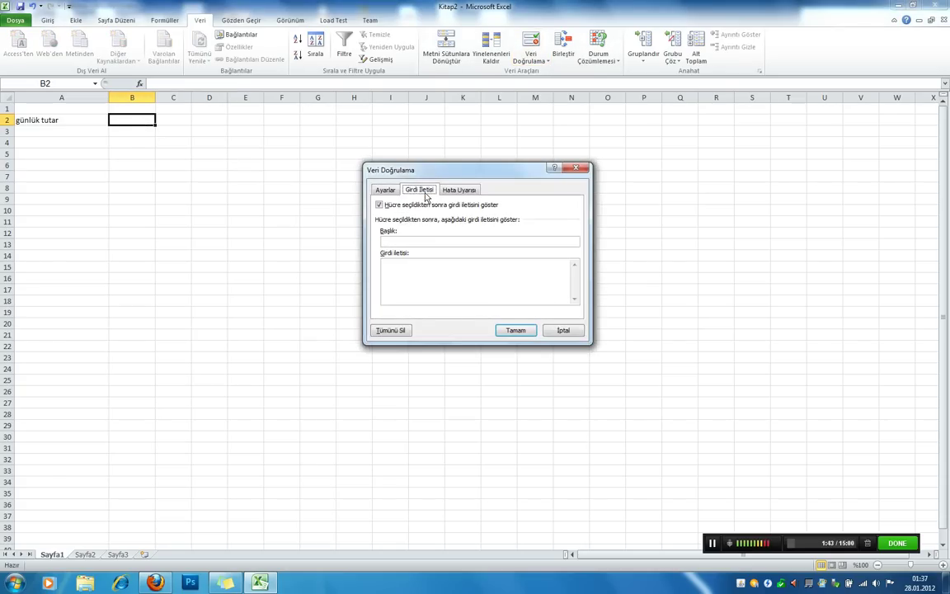
{"action": "left_click", "coordinate": [428, 239]}
{"action": "type", "text": "Kayıt başarı ile giriş"}
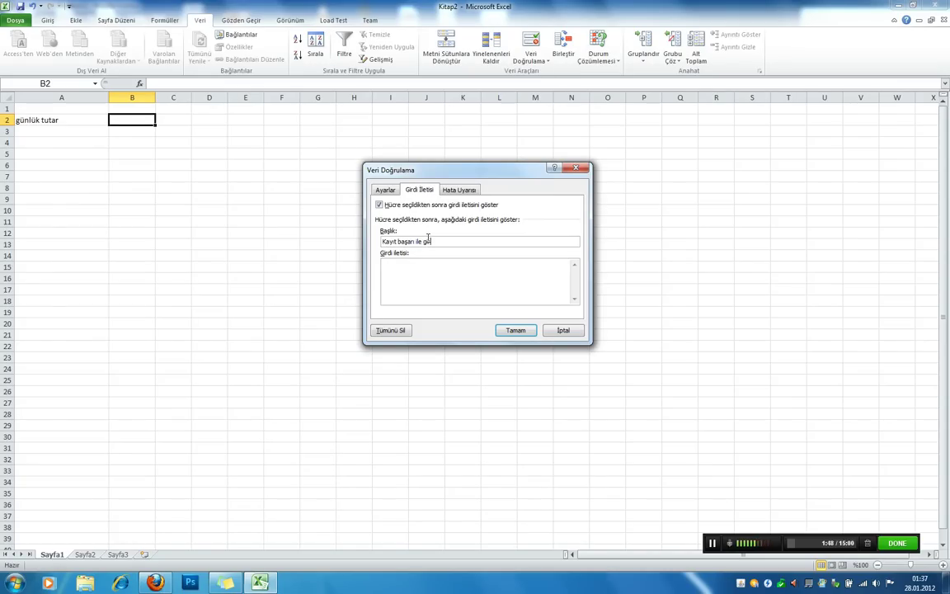
{"action": "left_click_drag", "start_coordinate": [438, 241], "coordinate": [376, 242]}
{"action": "right_click", "coordinate": [381, 241]}
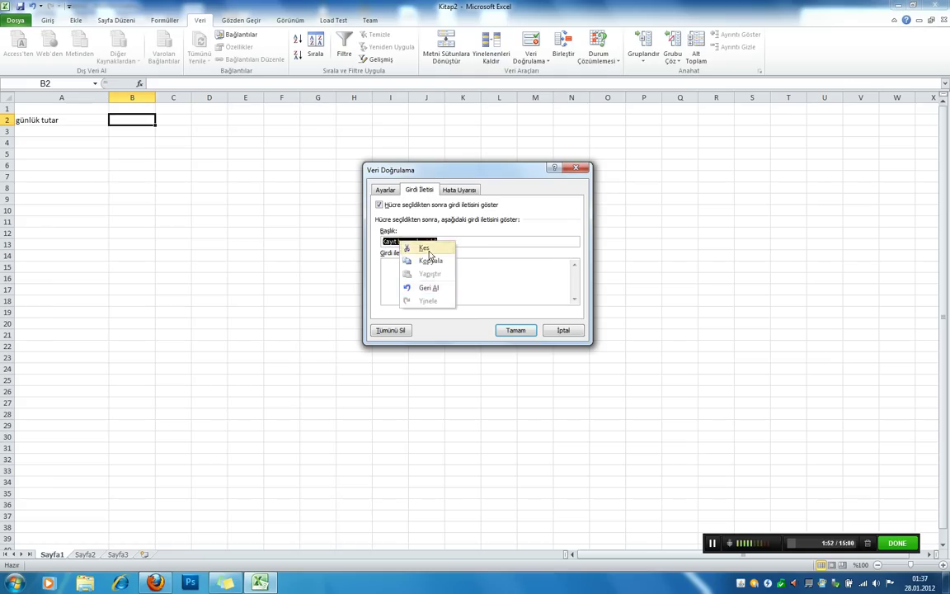
{"action": "left_click", "coordinate": [404, 249]}
{"action": "right_click", "coordinate": [426, 276]}
{"action": "left_click", "coordinate": [453, 310]}
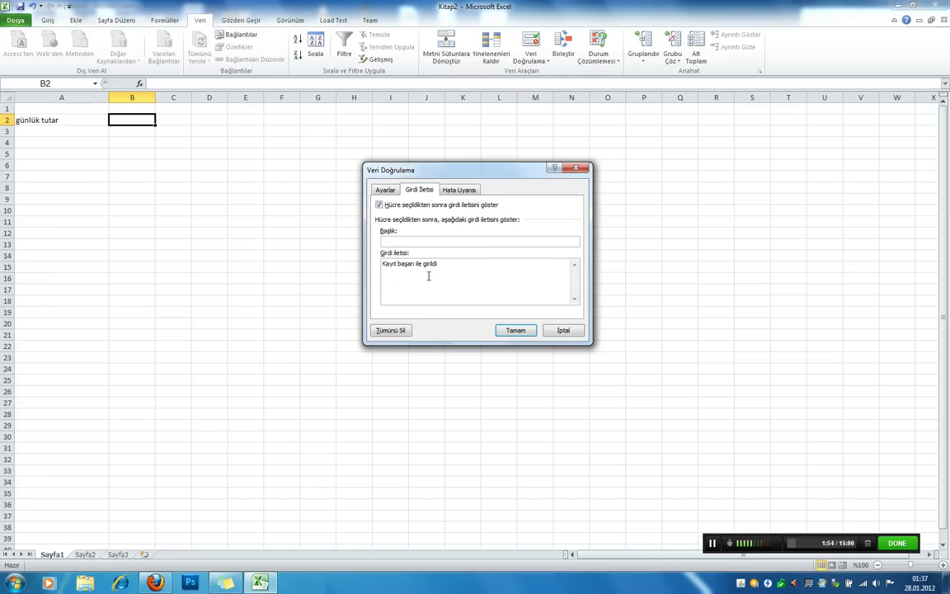
{"action": "type", "text": "Kayıt Ta"}
{"action": "type", "text": "mam"}
- Set a Dur (Stop) error alert titled Hata saying values must be 30–90 tl
{"action": "left_click", "coordinate": [459, 191]}
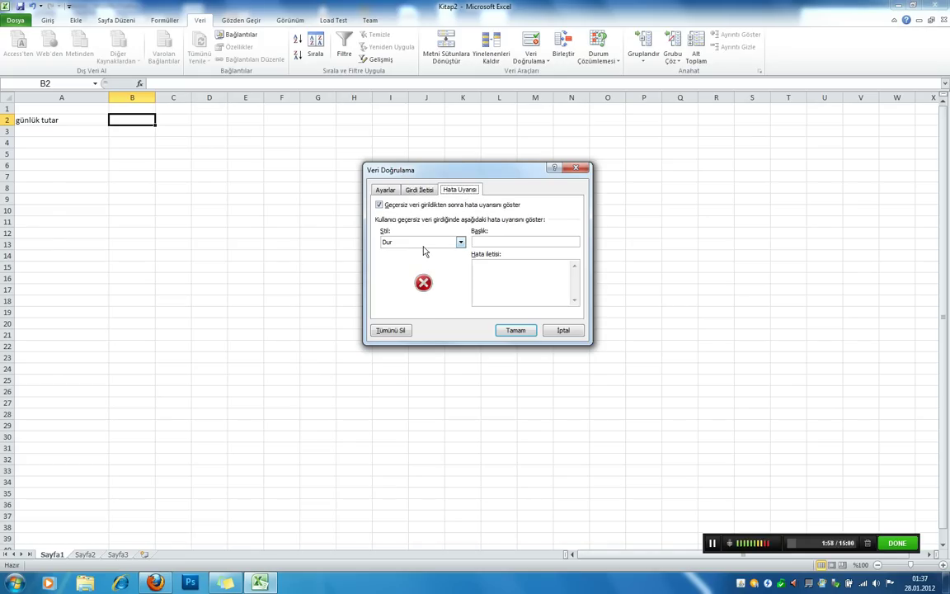
{"action": "left_click", "coordinate": [429, 241]}
{"action": "left_click", "coordinate": [429, 246]}
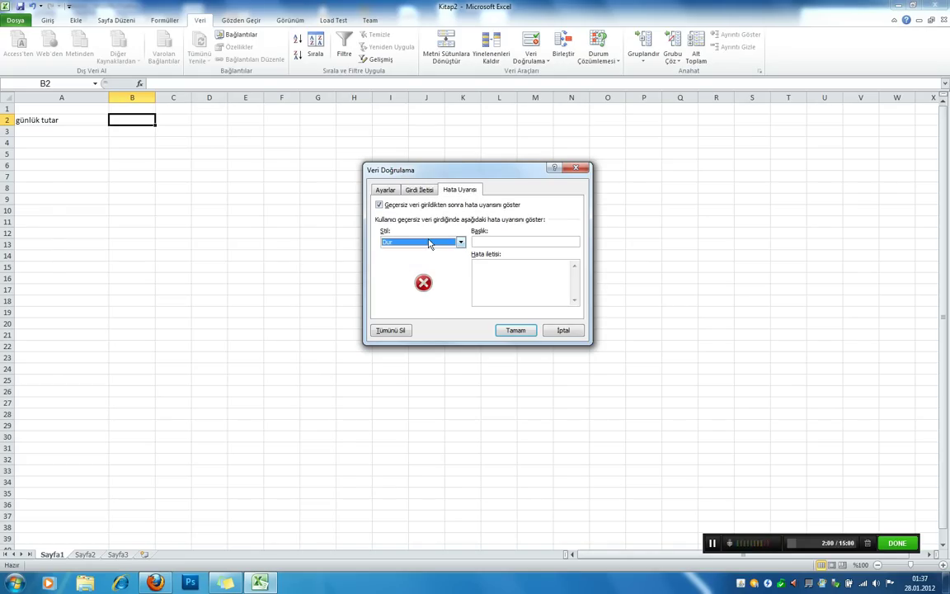
{"action": "left_click", "coordinate": [429, 242]}
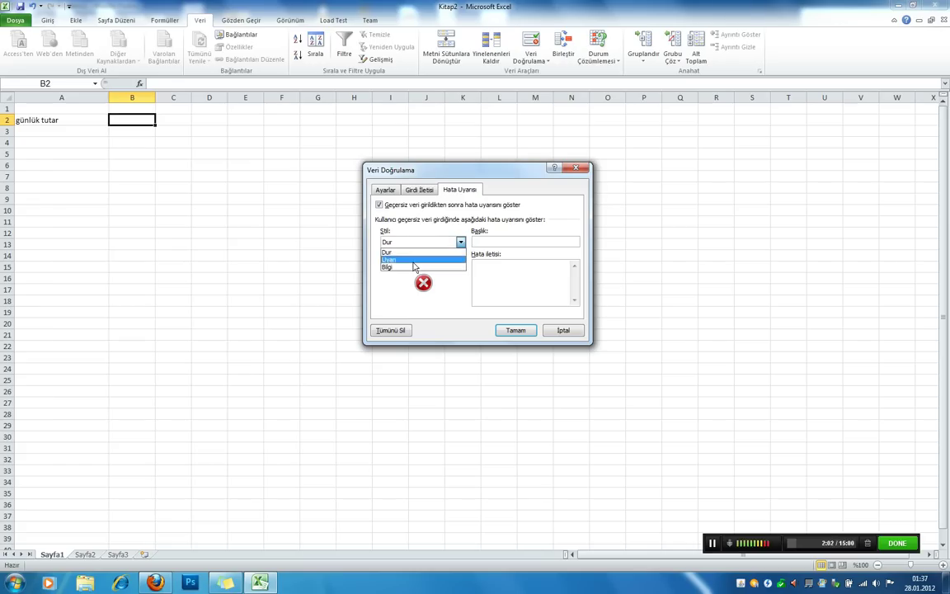
{"action": "left_click", "coordinate": [415, 264]}
{"action": "left_click", "coordinate": [425, 243]}
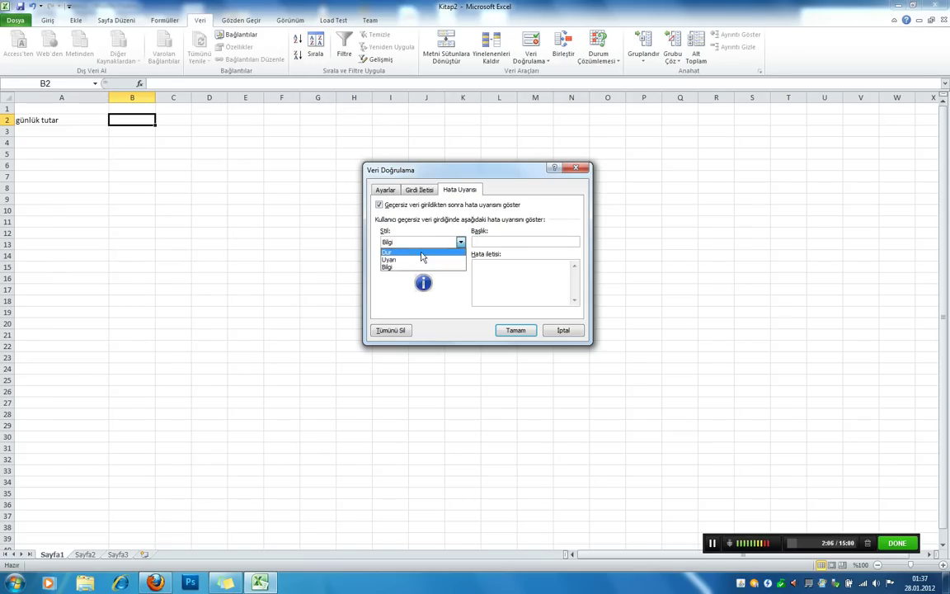
{"action": "left_click", "coordinate": [417, 252]}
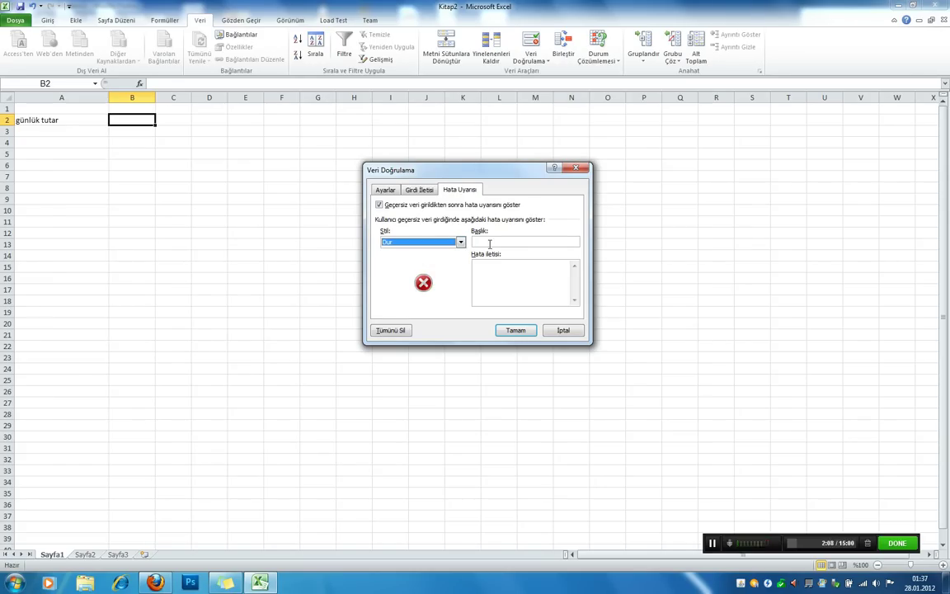
{"action": "left_click", "coordinate": [495, 243]}
{"action": "type", "text": "Hata"}
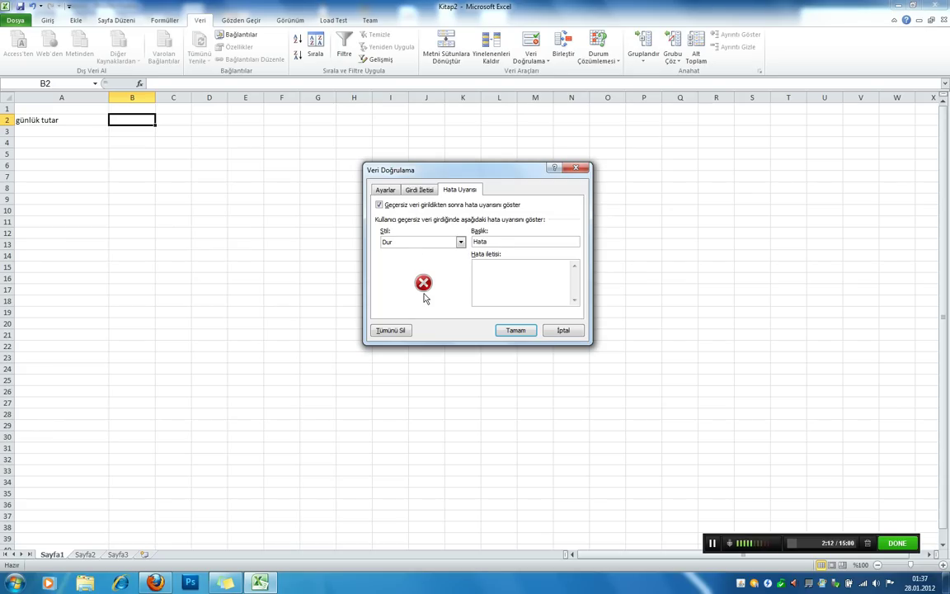
{"action": "type", "text": "gi"}
{"action": "type", "text": "rilende"}
{"action": "type", "text": "er 30 "}
{"action": "type", "text": "la "}
{"action": "type", "text": "e "}
{"action": "type", "text": "9"}
{"action": "type", "text": "0 tl "}
{"action": "type", "text": "nda olma"}
{"action": "type", "text": "r."}
- Apply the validation settings and test B2 by entering 94
{"action": "left_click", "coordinate": [516, 330]}
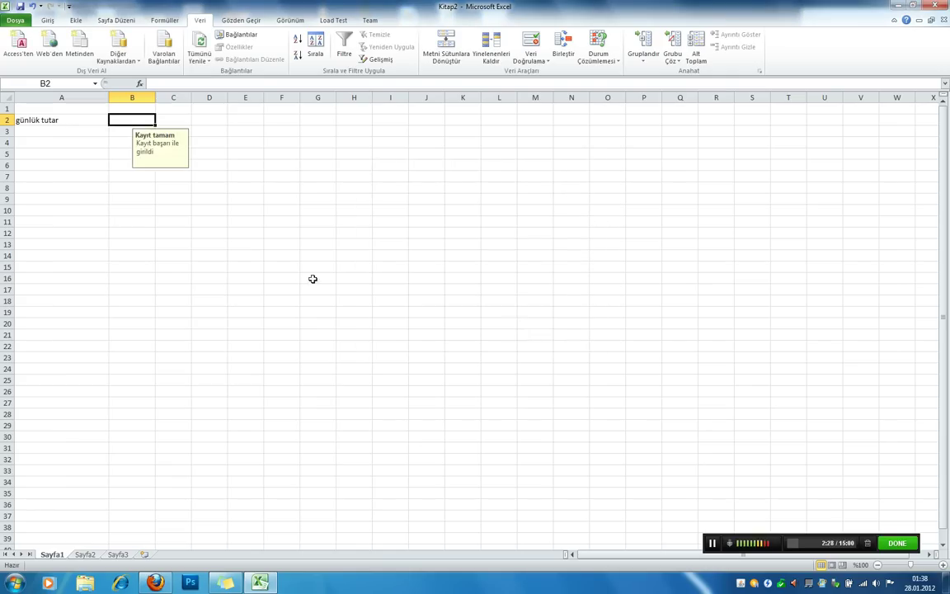
{"action": "left_click", "coordinate": [206, 222]}
{"action": "left_click", "coordinate": [132, 120]}
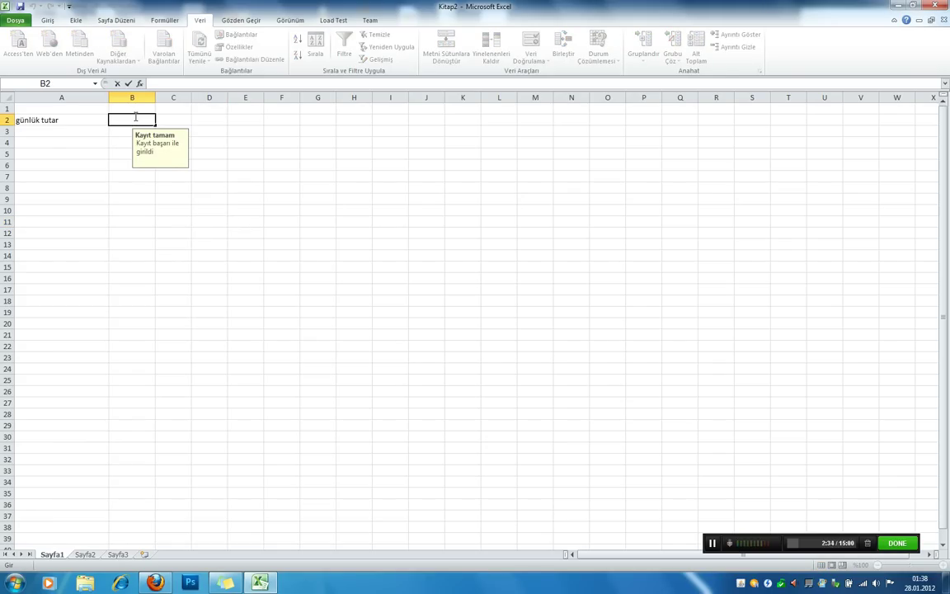
{"action": "type", "text": "9"}
{"action": "type", "text": "4"}
{"action": "key", "text": "Return"}
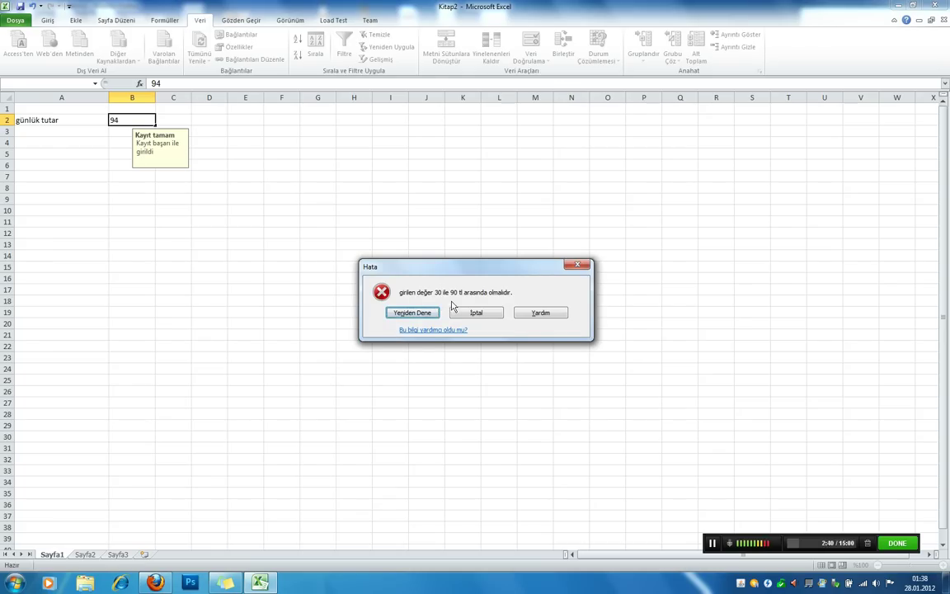
- Retry from the Hata alert and enter the accepted value 50 in B2
{"action": "left_click", "coordinate": [413, 315]}
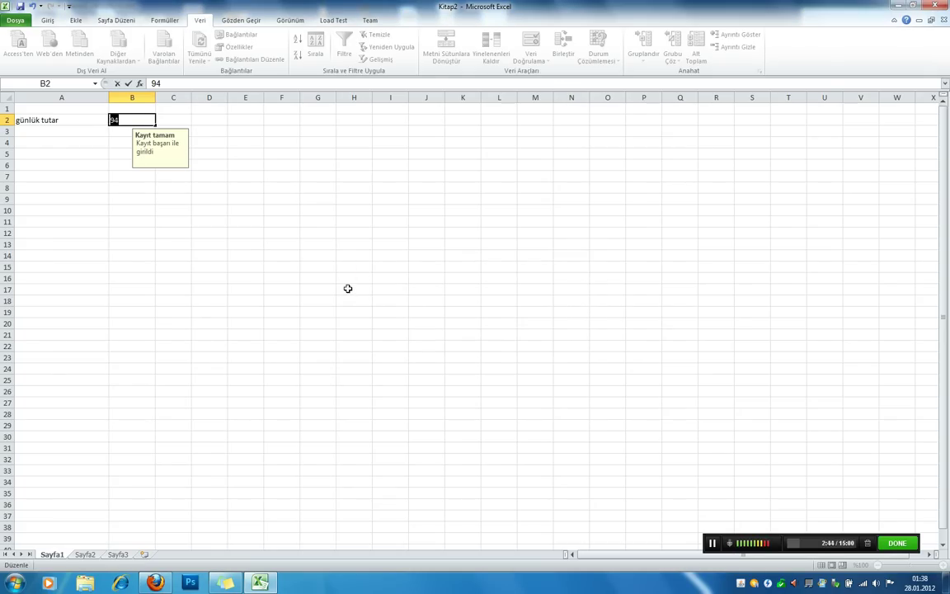
{"action": "type", "text": "50"}
{"action": "key", "text": "Return"}
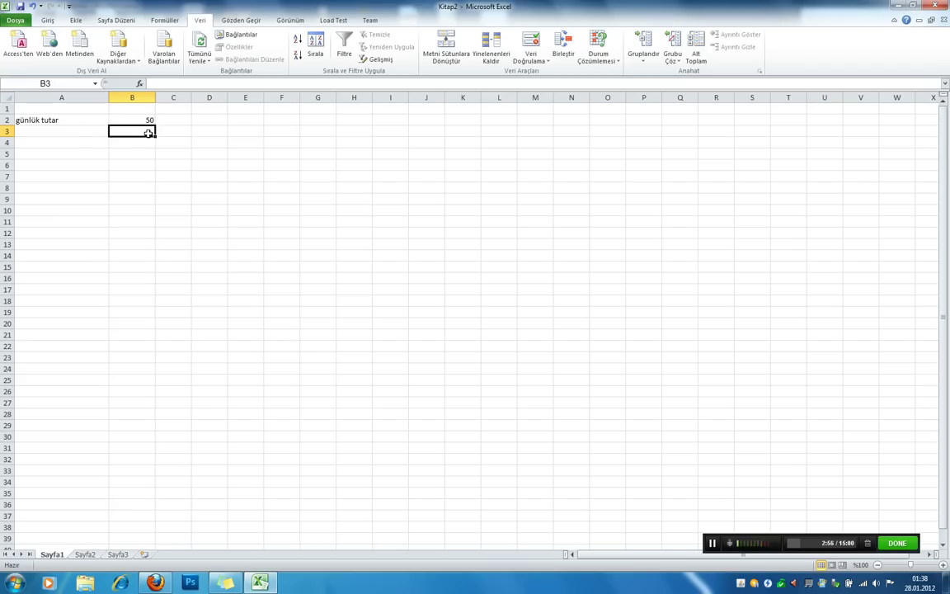
{"action": "left_click", "coordinate": [69, 145]}
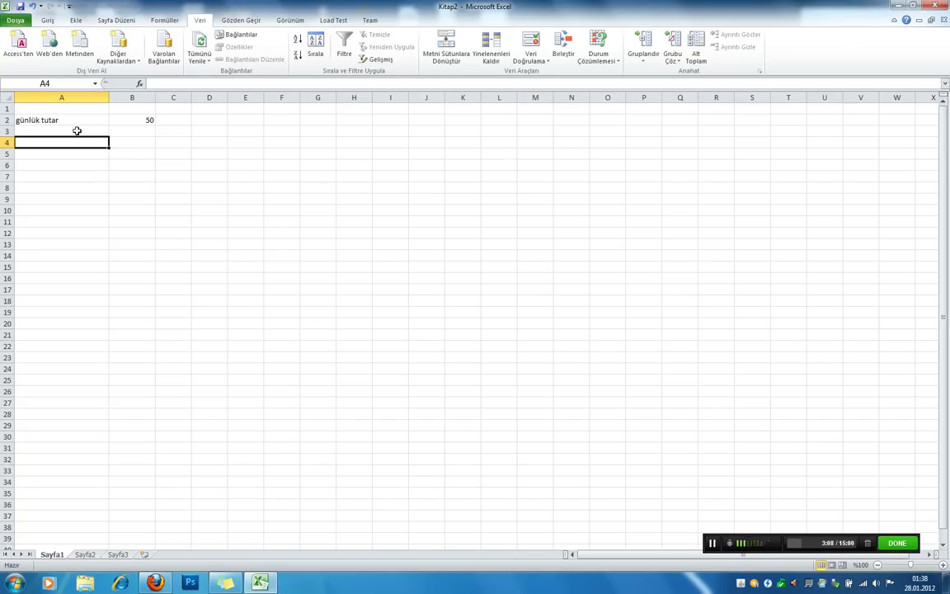
- Clear A2:C5 and add the heading 'üye kartı' merged and centred across A1:I1
{"action": "left_click_drag", "start_coordinate": [41, 120], "coordinate": [179, 153]}
{"action": "key", "text": "Delete"}
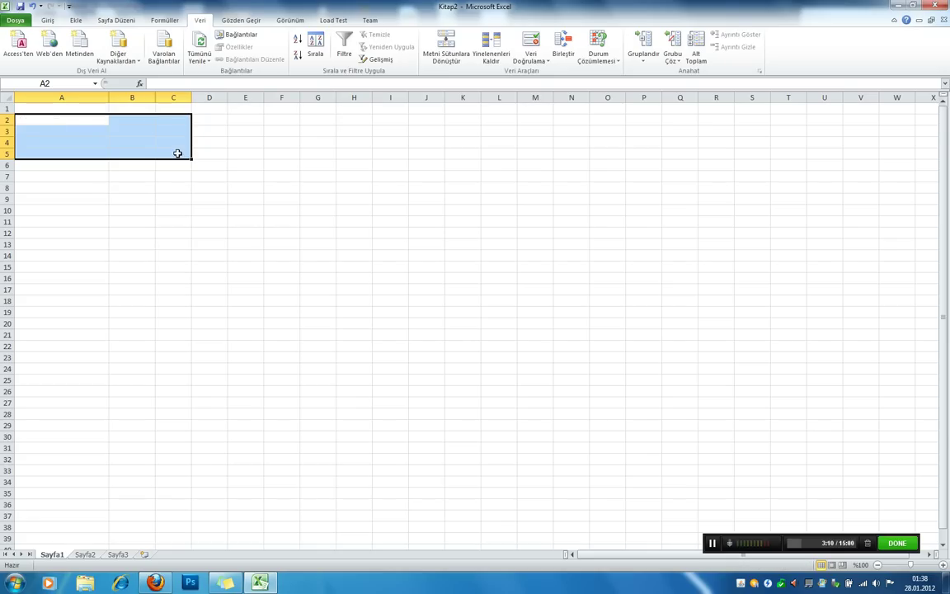
{"action": "left_click", "coordinate": [120, 188]}
{"action": "key", "text": "Left"}
{"action": "key", "text": "Up"}
{"action": "key", "text": "Up"}
{"action": "key", "text": "Up"}
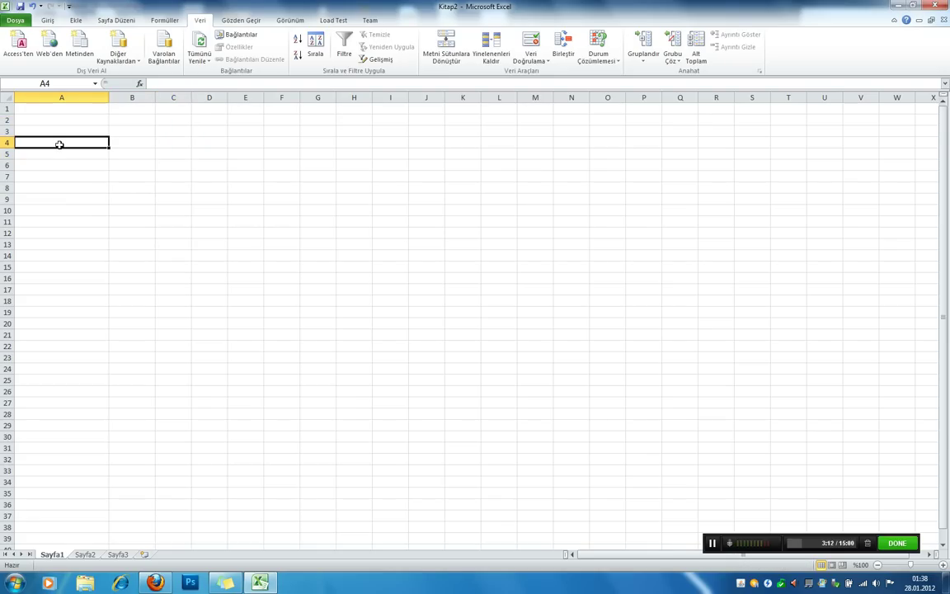
{"action": "left_click_drag", "start_coordinate": [95, 108], "coordinate": [391, 108]}
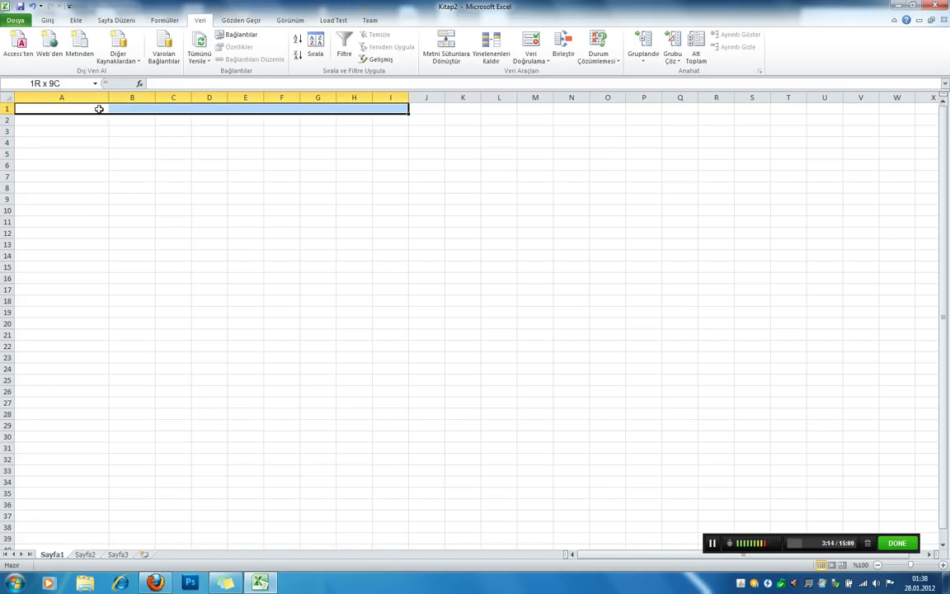
{"action": "left_click", "coordinate": [48, 20]}
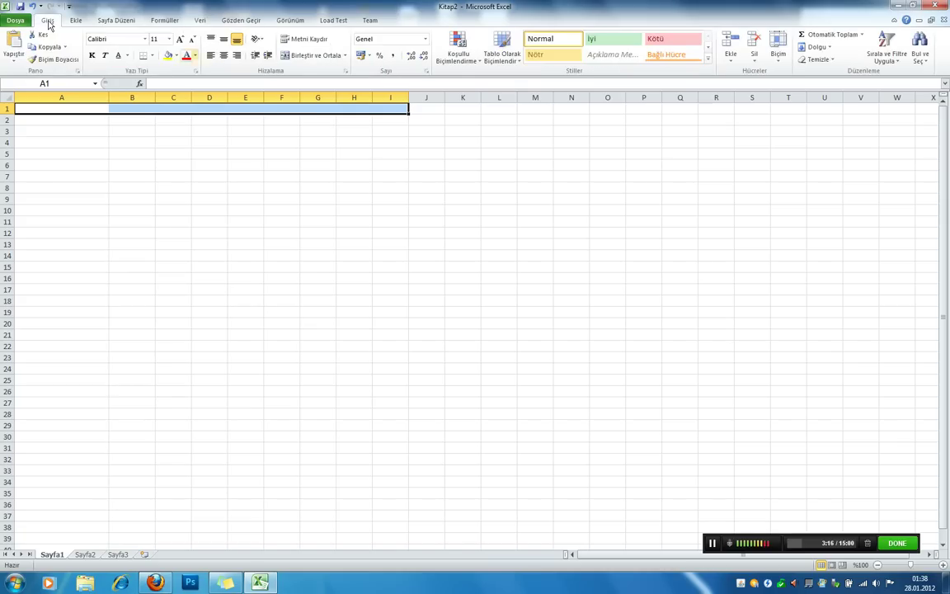
{"action": "left_click", "coordinate": [309, 41]}
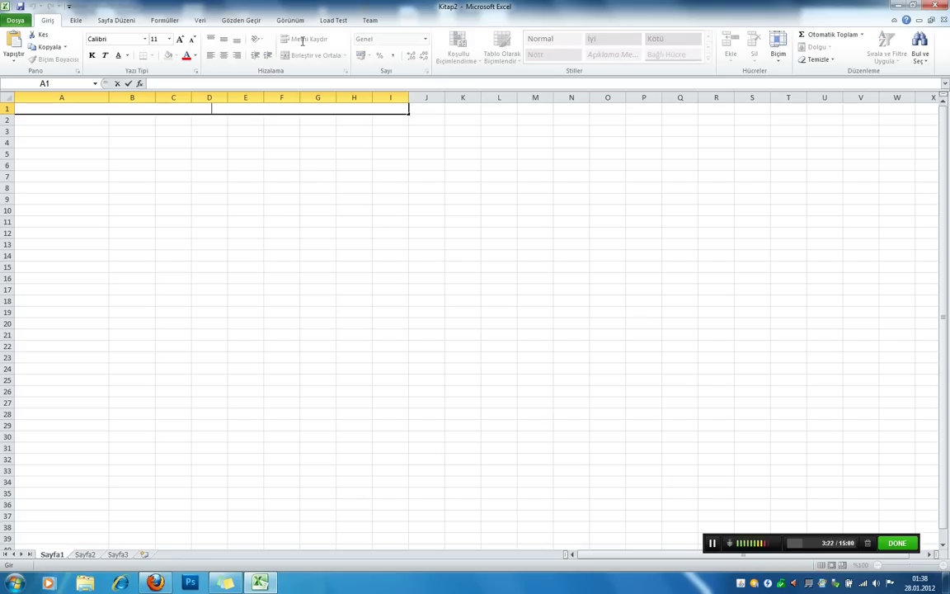
{"action": "type", "text": "üye kartı"}
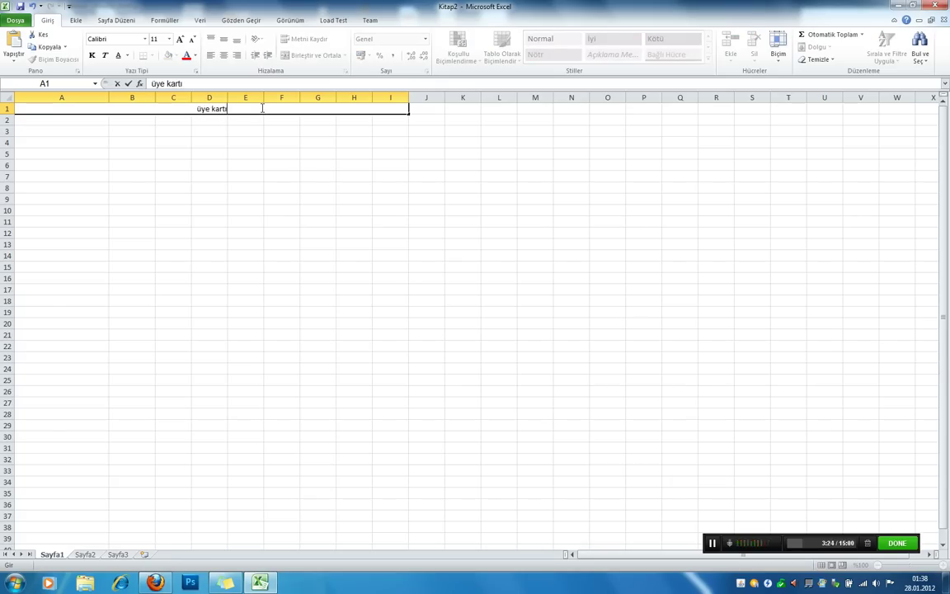
{"action": "key", "text": "Return"}
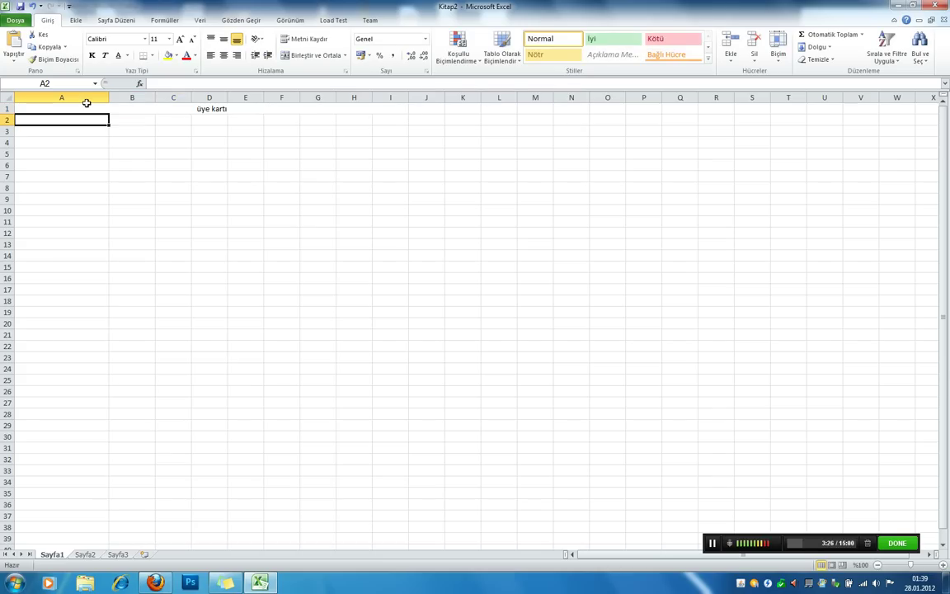
- Type the labels isim soyisim, doğum tarihi, üyelik türü in A2:A4 and widen column B
{"action": "type", "text": "isim s"}
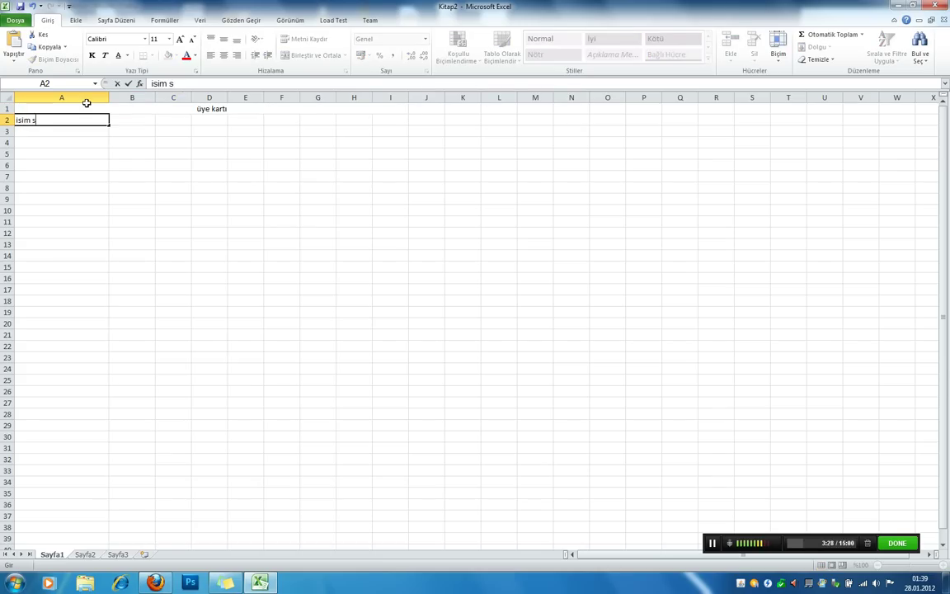
{"action": "type", "text": "oyisim"}
{"action": "key", "text": "Return"}
{"action": "type", "text": "d"}
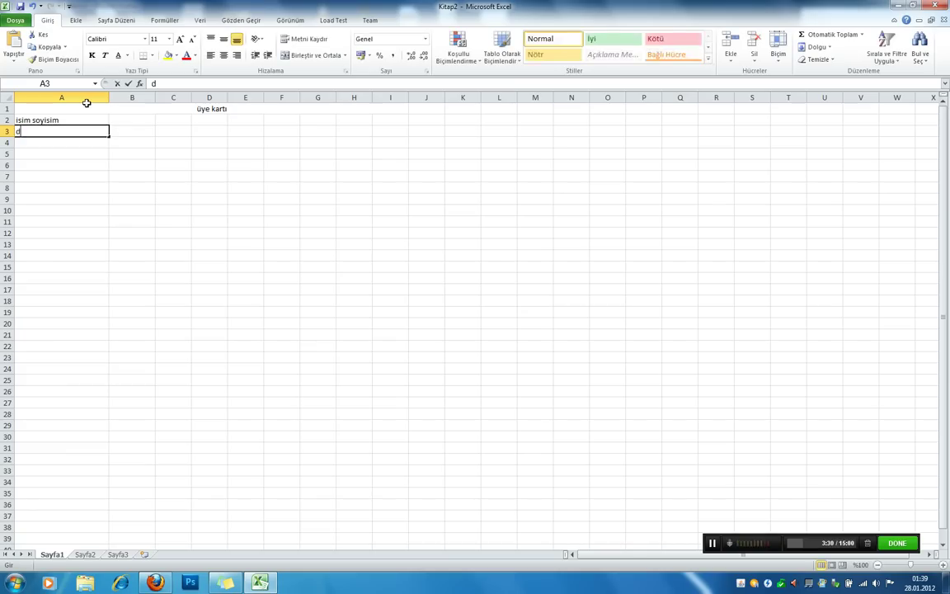
{"action": "type", "text": "oğum tarihi"}
{"action": "key", "text": "Return"}
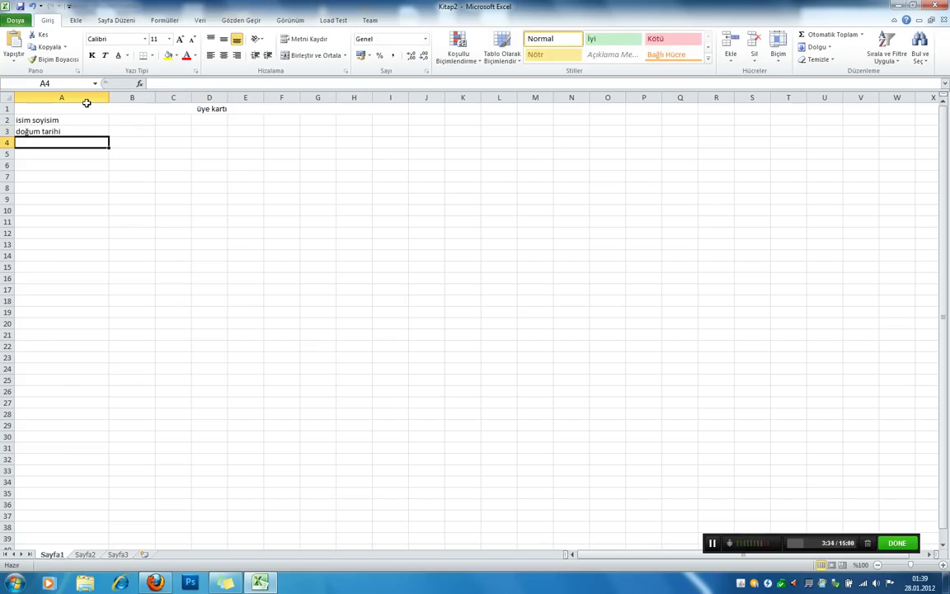
{"action": "type", "text": "üyeli"}
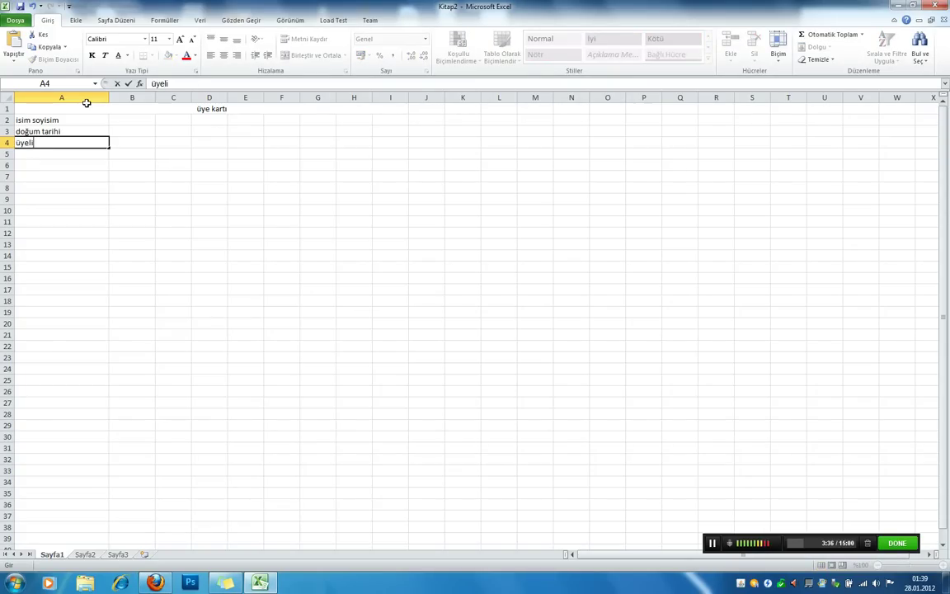
{"action": "type", "text": "k türü"}
{"action": "key", "text": "Return"}
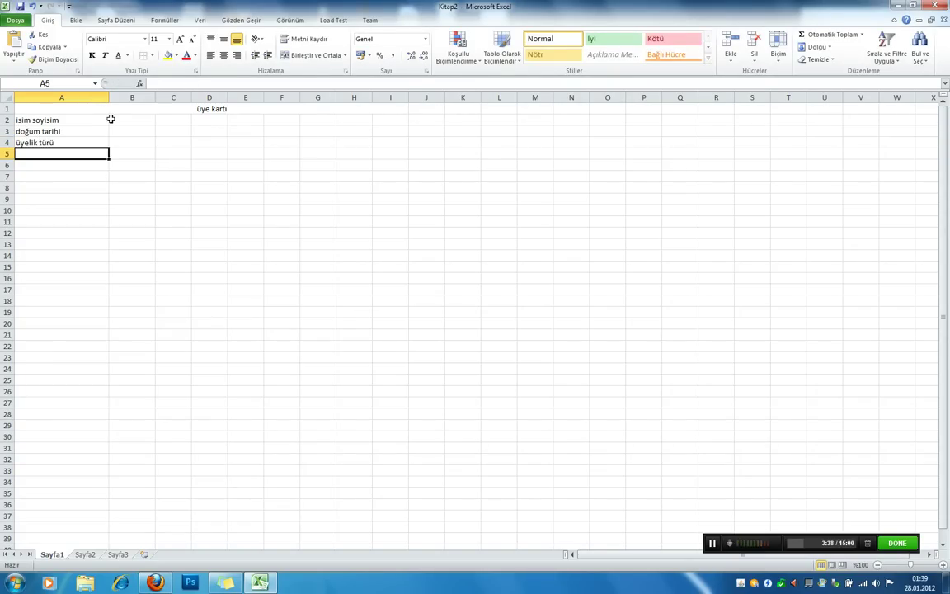
{"action": "left_click", "coordinate": [109, 120]}
{"action": "left_click_drag", "start_coordinate": [155, 98], "coordinate": [196, 99]}
- Unmerge the title and re-merge 'üye kartı' across A1:B1 only
{"action": "key", "text": "Return"}
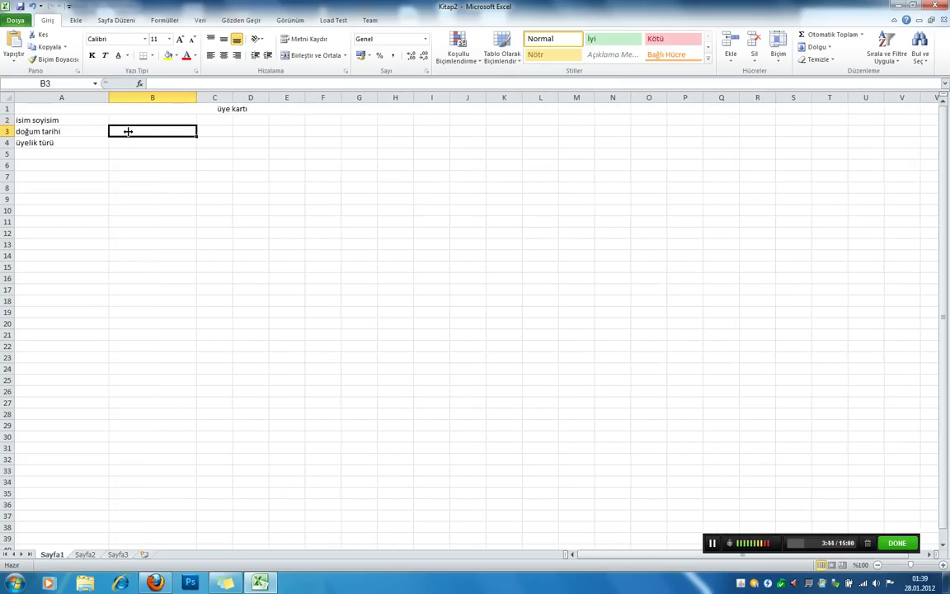
{"action": "left_click", "coordinate": [165, 108]}
{"action": "key", "text": "alt+h"}
{"action": "key", "text": "m"}
{"action": "key", "text": "u"}
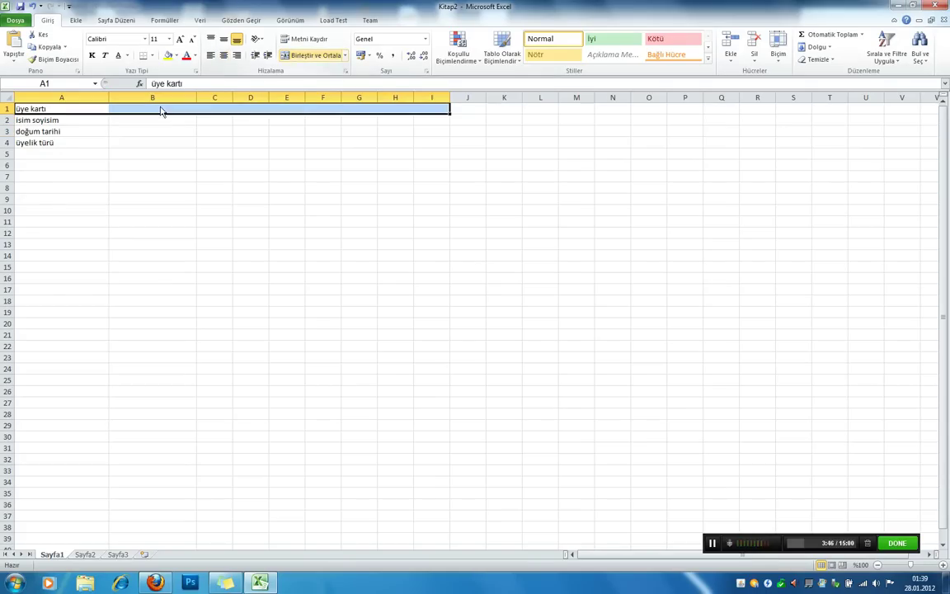
{"action": "left_click_drag", "start_coordinate": [49, 108], "coordinate": [157, 108]}
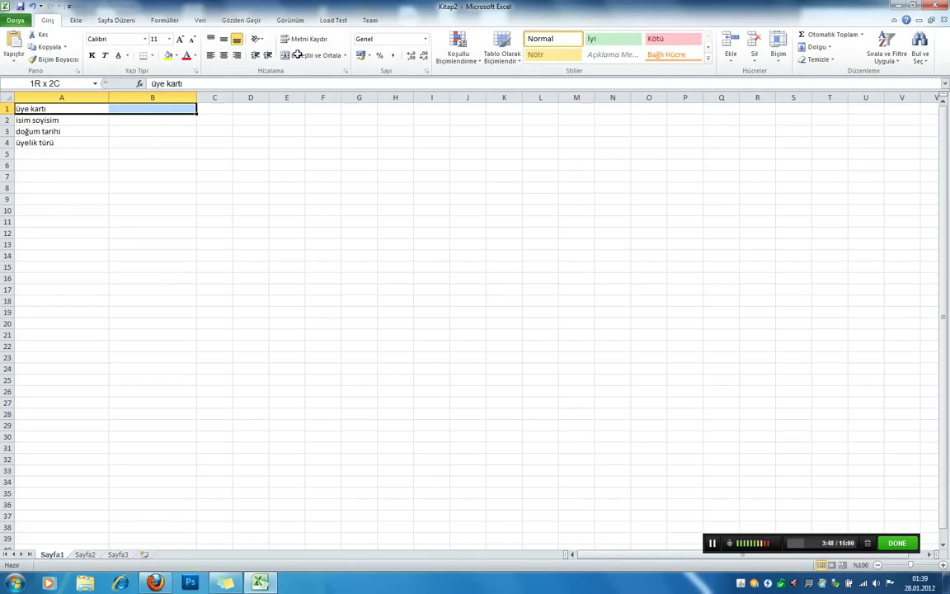
{"action": "left_click_drag", "start_coordinate": [71, 103], "coordinate": [71, 104]}
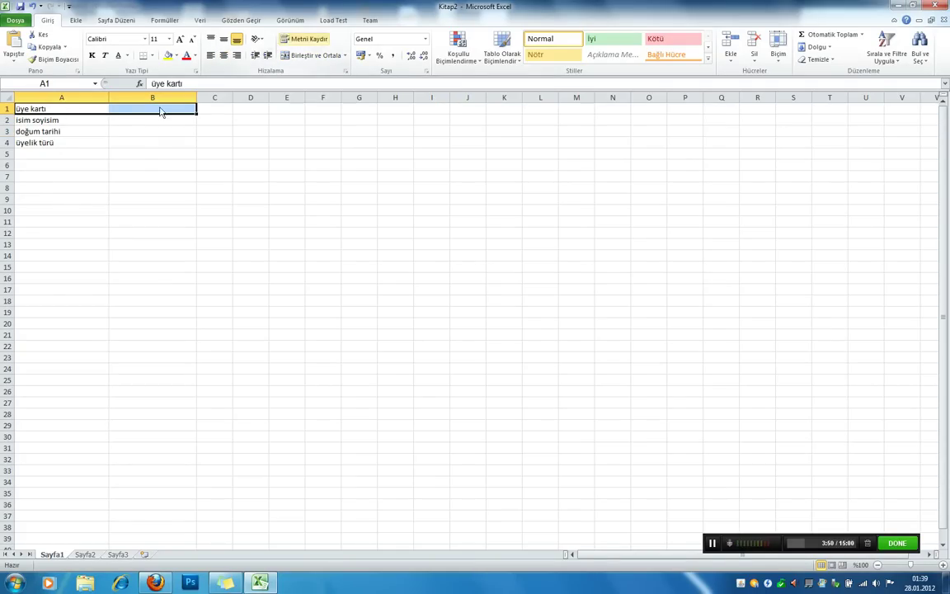
{"action": "left_click", "coordinate": [305, 56]}
- Select the form area A1:B4, then pick cell B2
{"action": "key", "text": "shift+Down"}
{"action": "key", "text": "shift+Down"}
{"action": "key", "text": "shift+Down"}
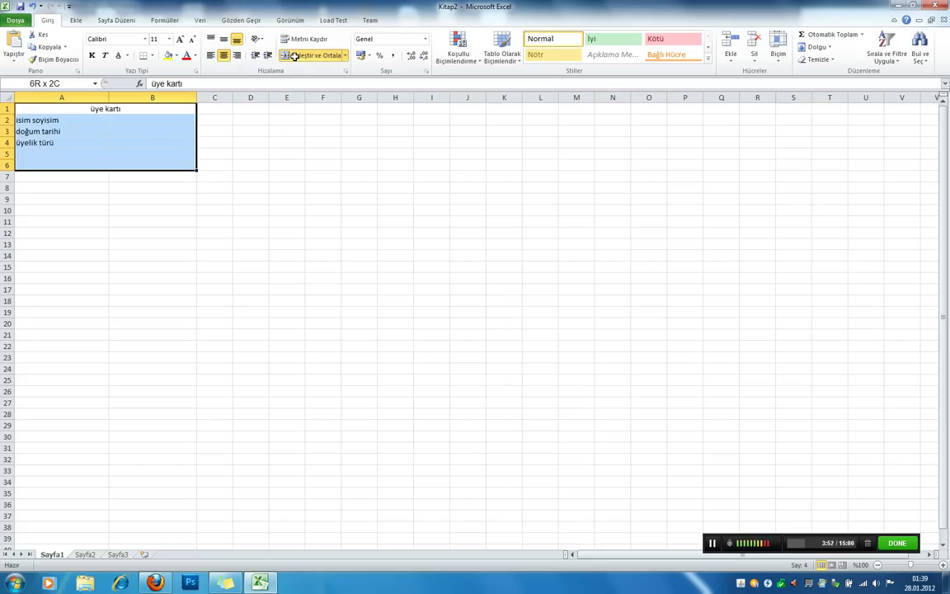
{"action": "left_click_drag", "start_coordinate": [107, 110], "coordinate": [152, 146]}
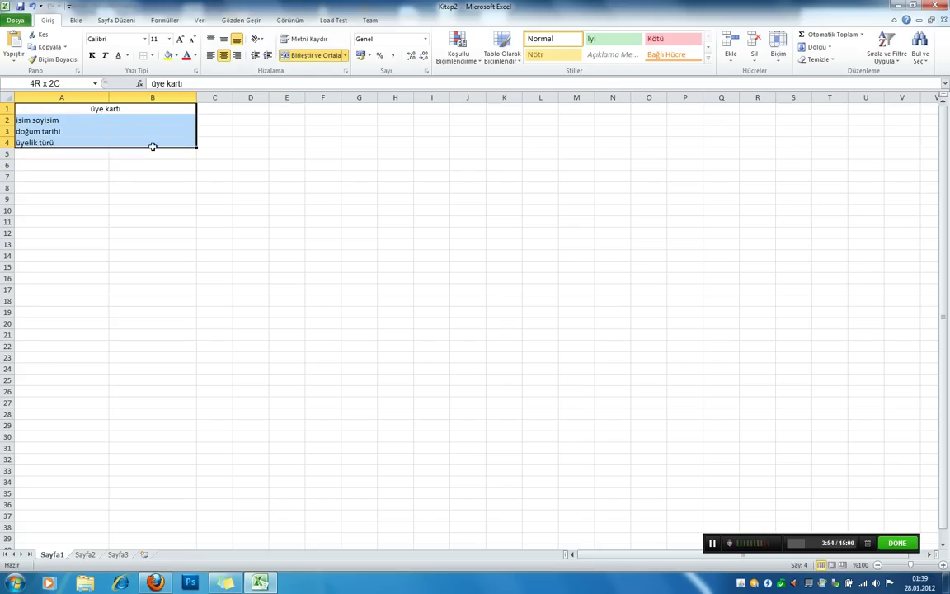
{"action": "left_click_drag", "start_coordinate": [152, 145], "coordinate": [153, 144]}
{"action": "left_click", "coordinate": [219, 141]}
{"action": "left_click", "coordinate": [143, 123]}
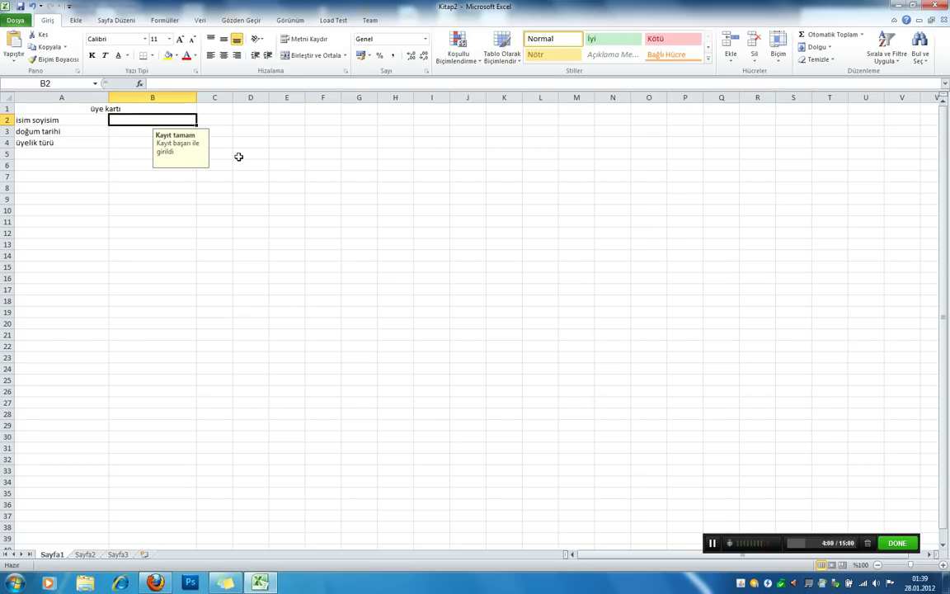
- Try entering the member's name in B2 and cancel the 30–90 Hata rejection
{"action": "double_click", "coordinate": [141, 118]}
{"action": "type", "text": "eda"}
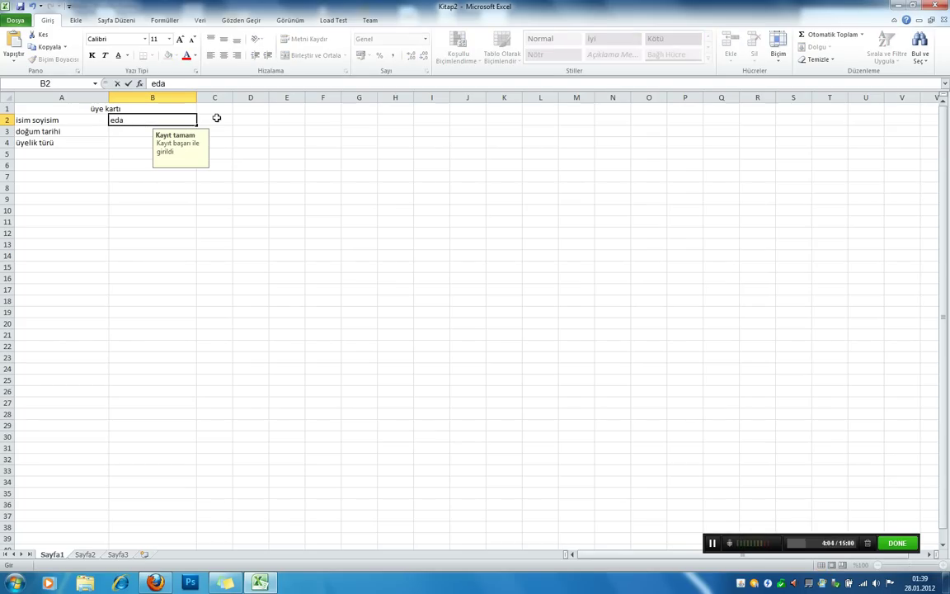
{"action": "type", "text": " yıldız"}
{"action": "key", "text": "Return"}
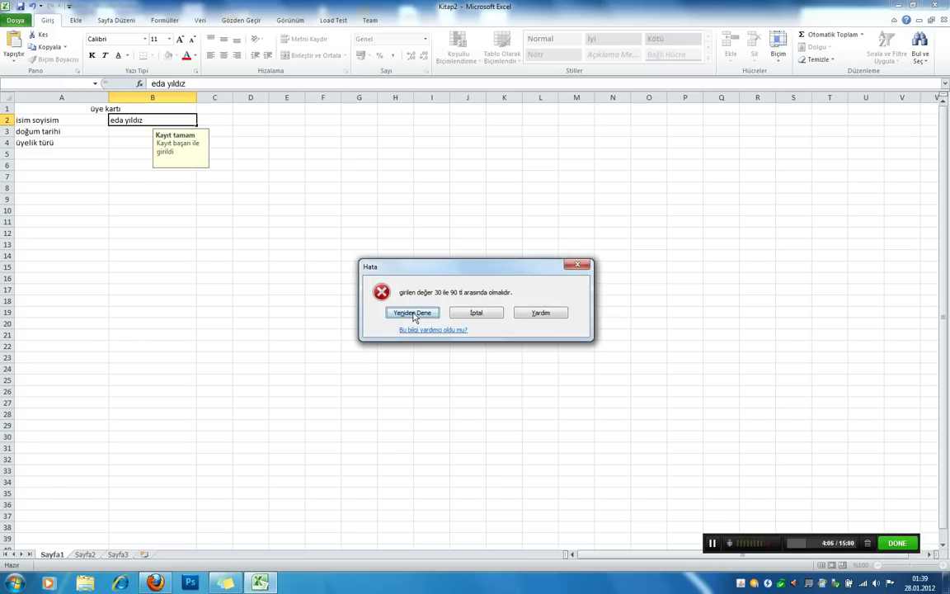
{"action": "left_click", "coordinate": [476, 313]}
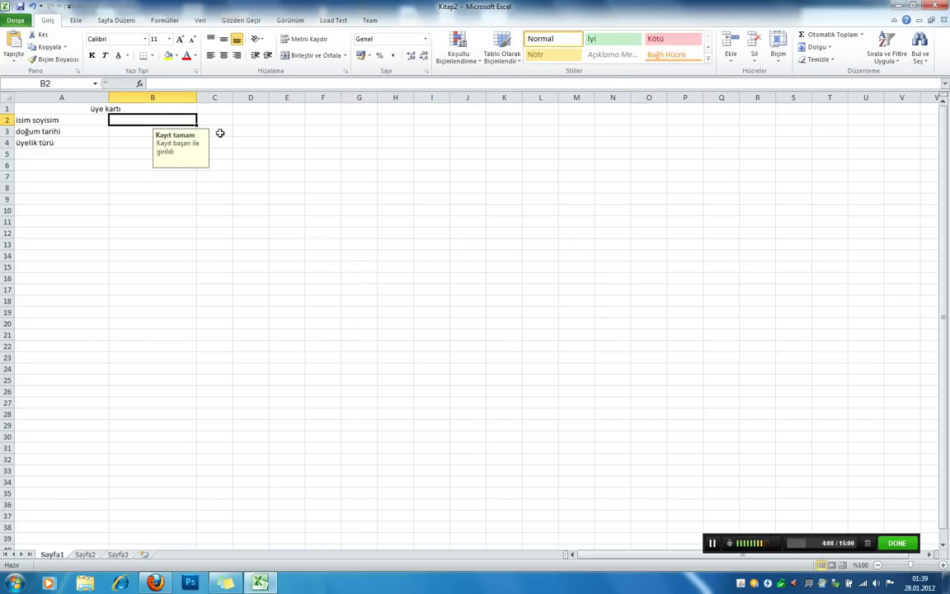
- Insert a row above row 2, move isim soyisim into A2, and delete the empty row 3
{"action": "right_click", "coordinate": [8, 120]}
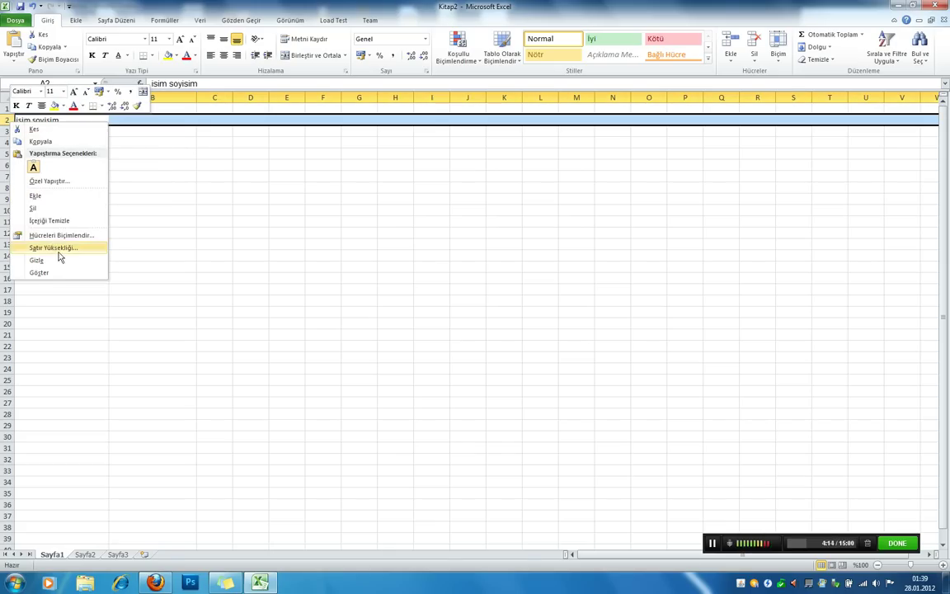
{"action": "left_click", "coordinate": [60, 198]}
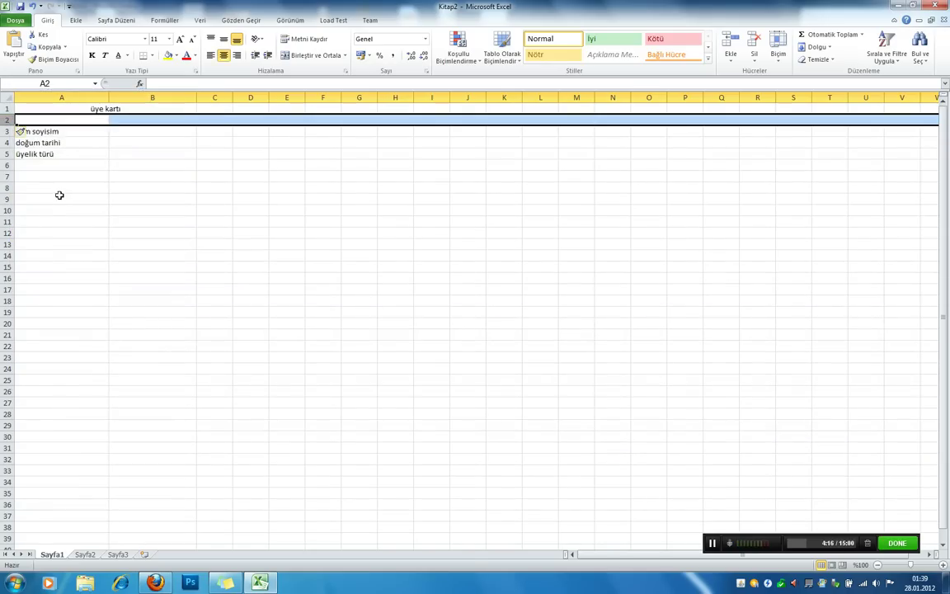
{"action": "key", "text": "Down"}
{"action": "left_click_drag", "start_coordinate": [78, 127], "coordinate": [63, 119]}
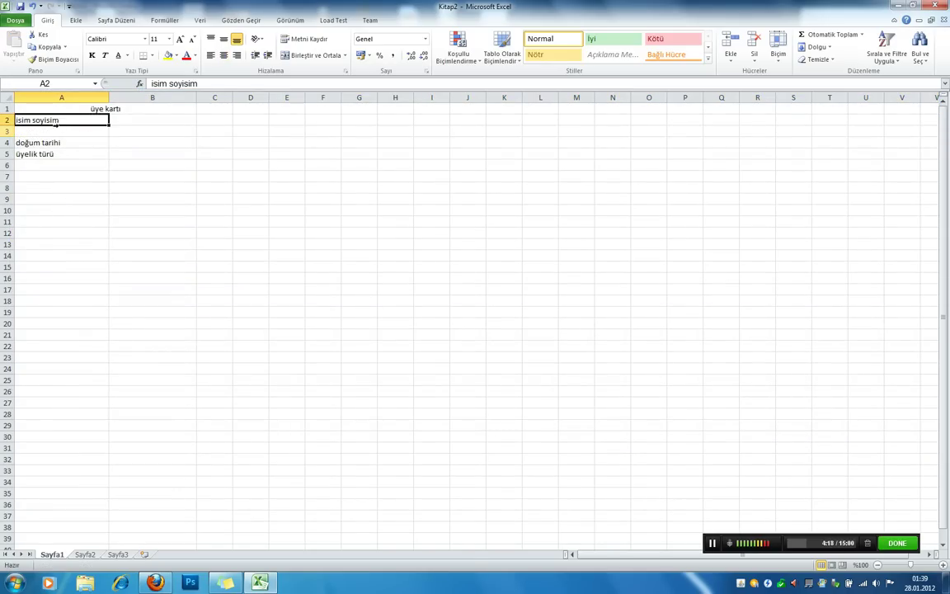
{"action": "left_click", "coordinate": [8, 131]}
{"action": "right_click", "coordinate": [9, 132]}
{"action": "left_click", "coordinate": [37, 217]}
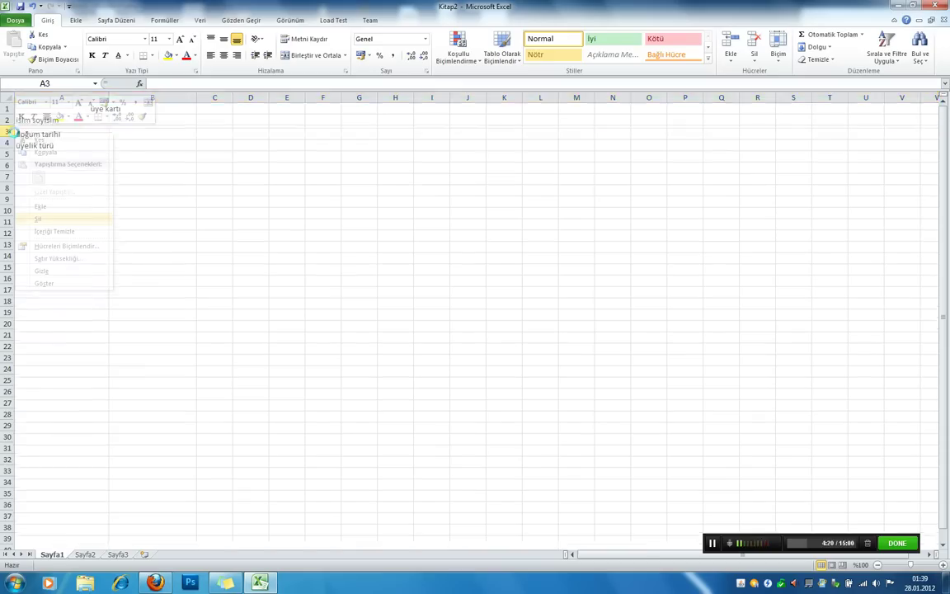
- Test text entries in B3 and B2, then clear B2:B4
{"action": "key", "text": "Right"}
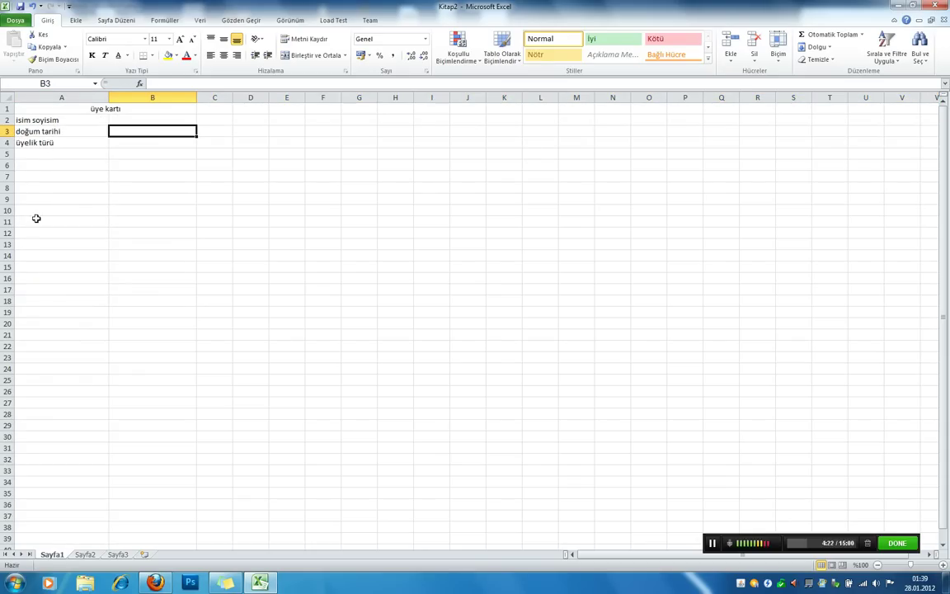
{"action": "type", "text": "eda"}
{"action": "key", "text": "Return"}
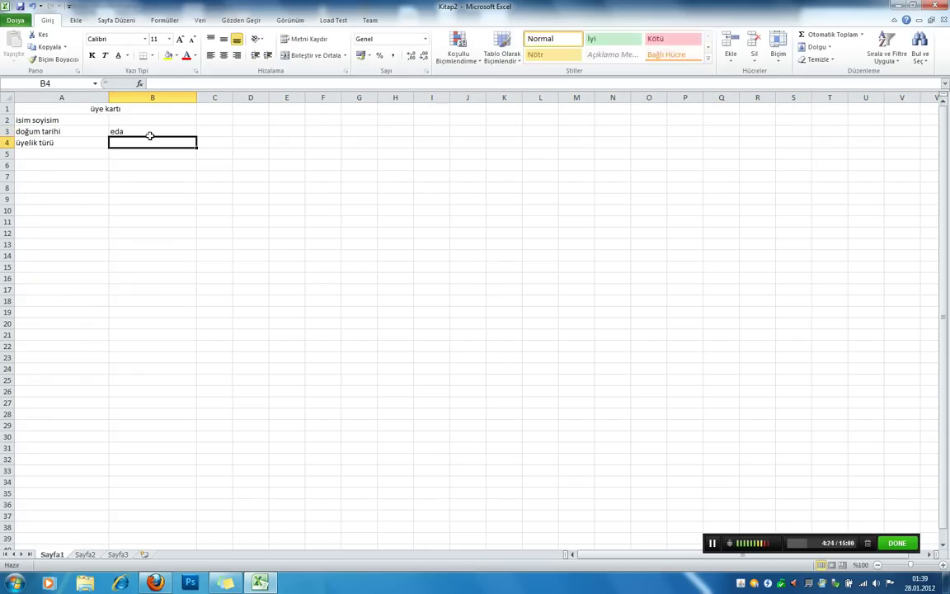
{"action": "key", "text": "Up"}
{"action": "key", "text": "Up"}
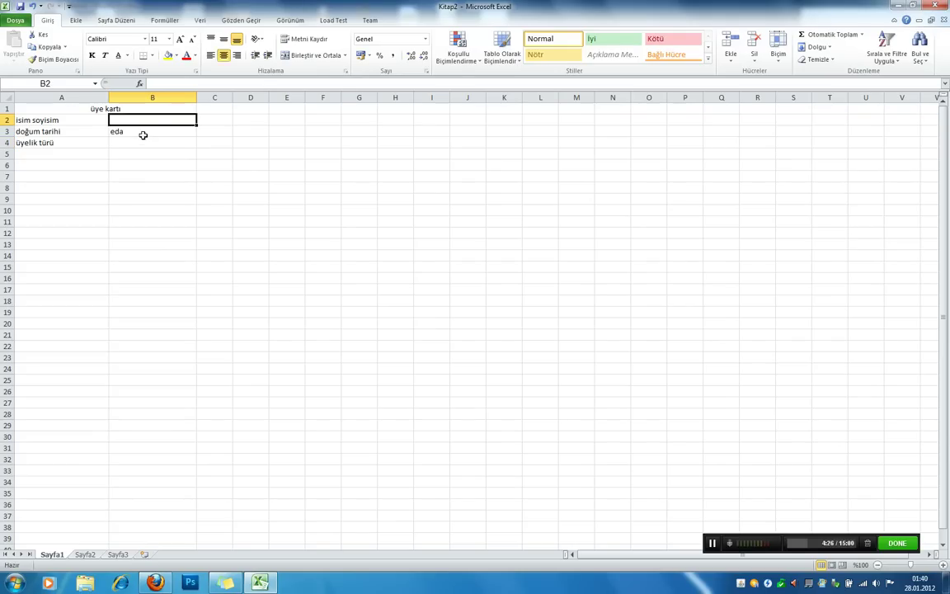
{"action": "type", "text": "e"}
{"action": "key", "text": "Return"}
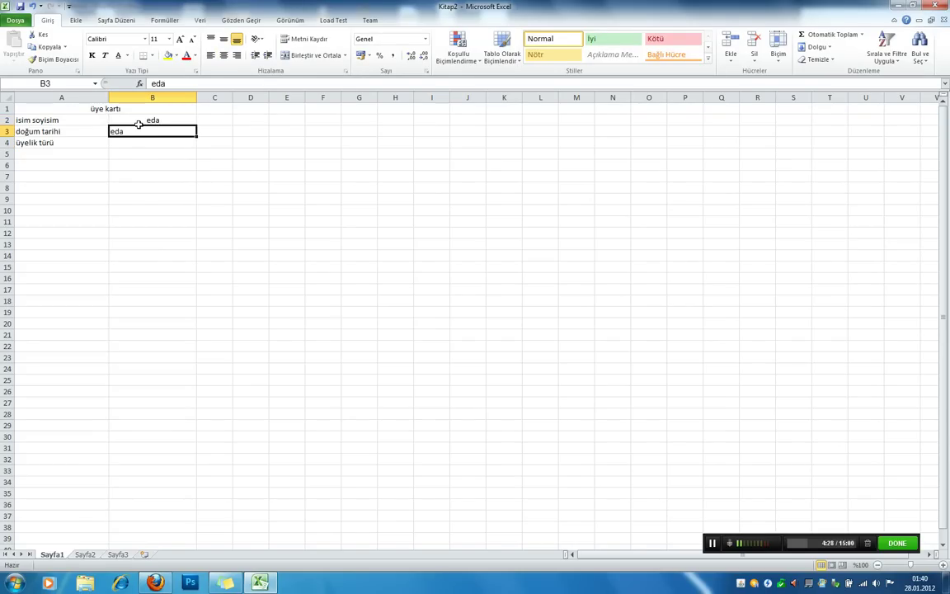
{"action": "left_click_drag", "start_coordinate": [138, 124], "coordinate": [150, 142]}
{"action": "key", "text": "Delete"}
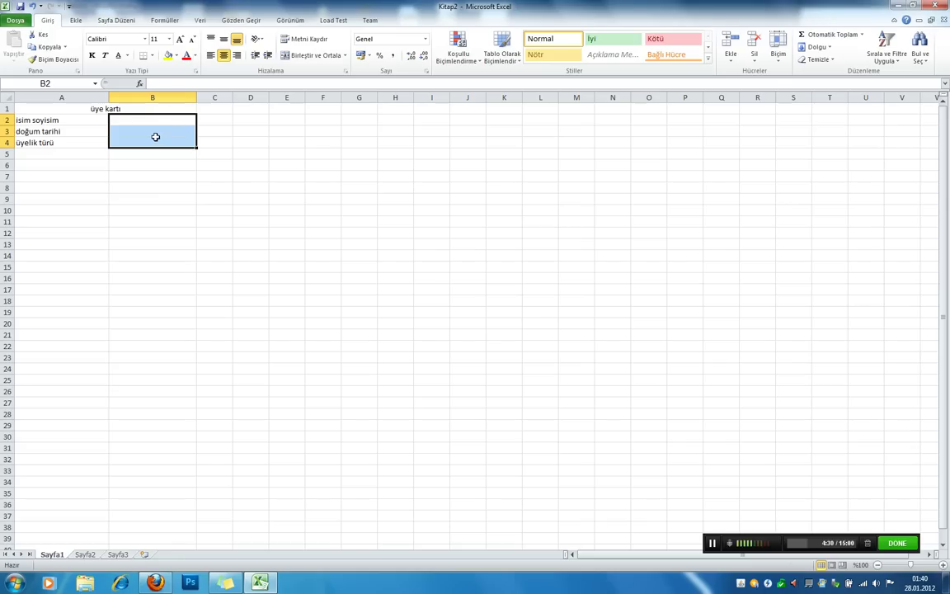
{"action": "left_click", "coordinate": [150, 123]}
- Enter the member's full name in B2 and left-align it
{"action": "type", "text": "eda"}
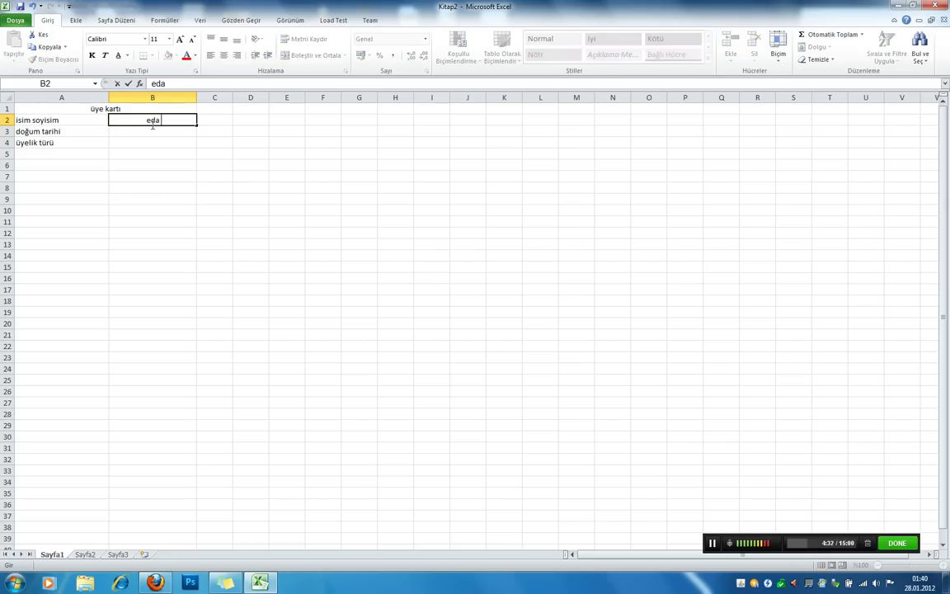
{"action": "type", "text": " yıldız"}
{"action": "key", "text": "Return"}
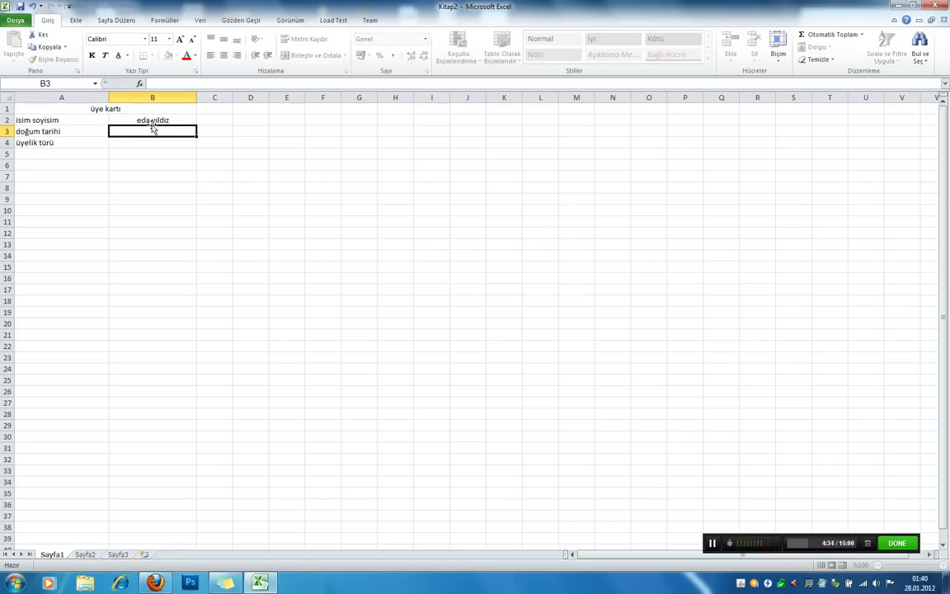
{"action": "left_click", "coordinate": [144, 108]}
{"action": "left_click", "coordinate": [144, 119]}
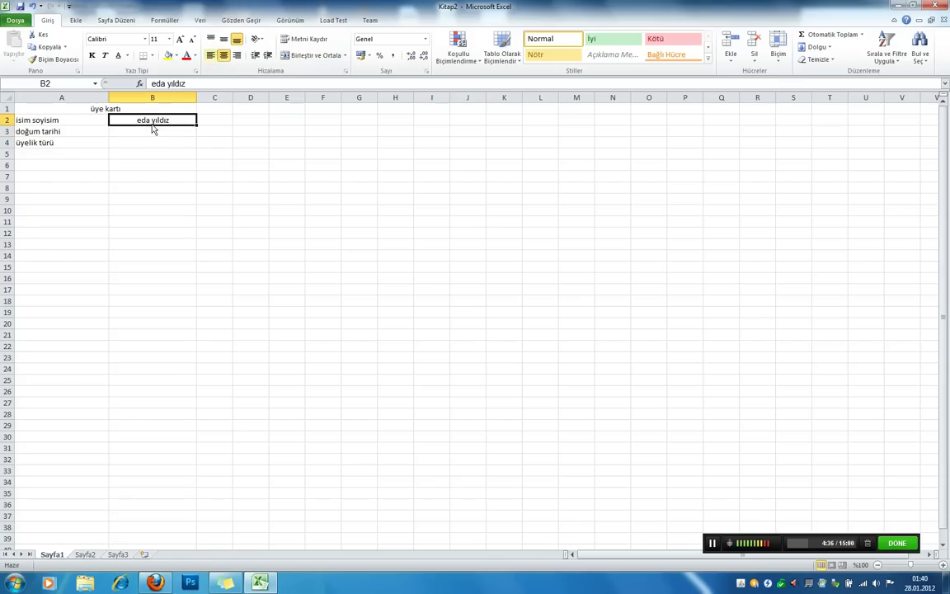
{"action": "left_click", "coordinate": [210, 56]}
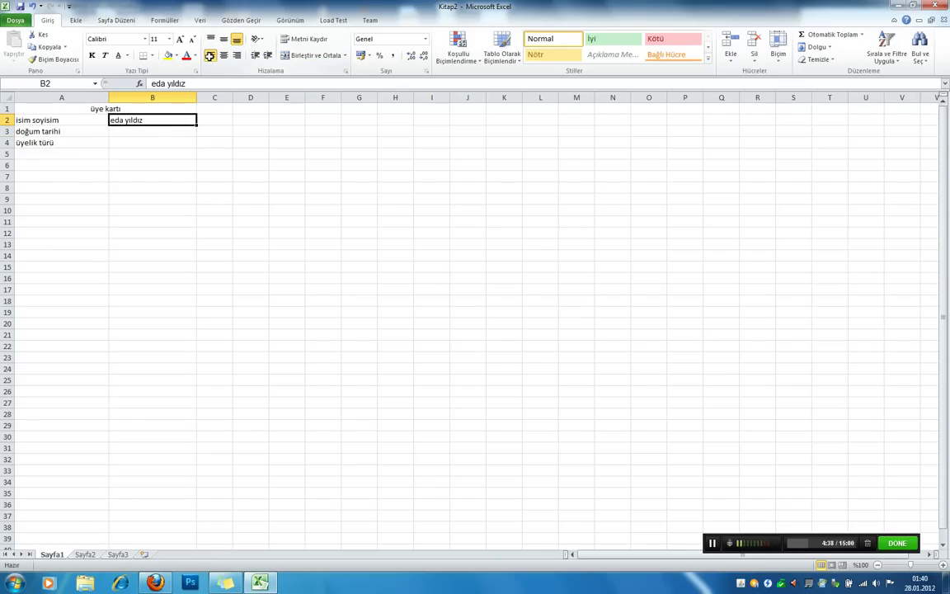
- Open the birth date cell B3 for editing and leave it empty
{"action": "key", "text": "Return"}
{"action": "double_click", "coordinate": [127, 132]}
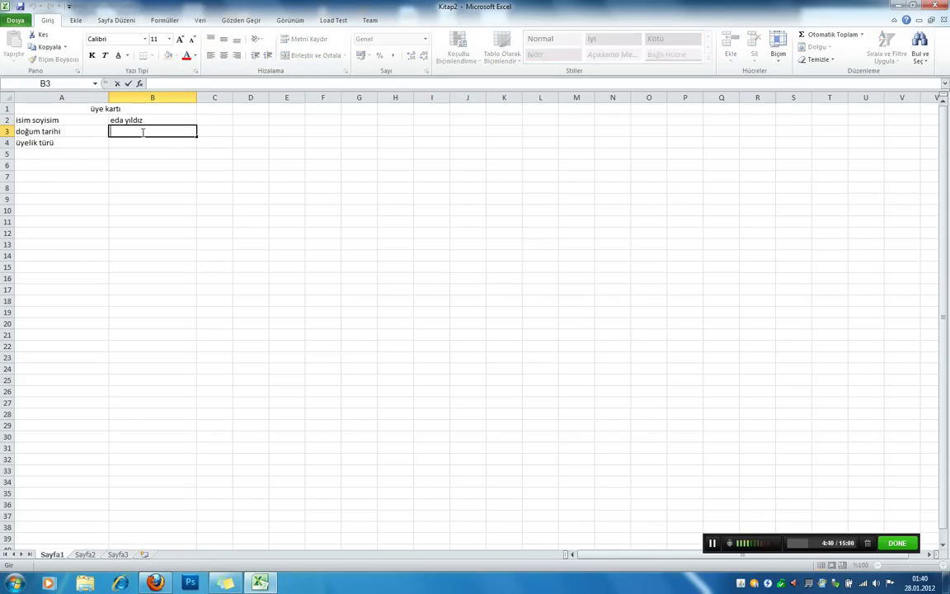
{"action": "key", "text": "Return"}
{"action": "key", "text": "Up"}
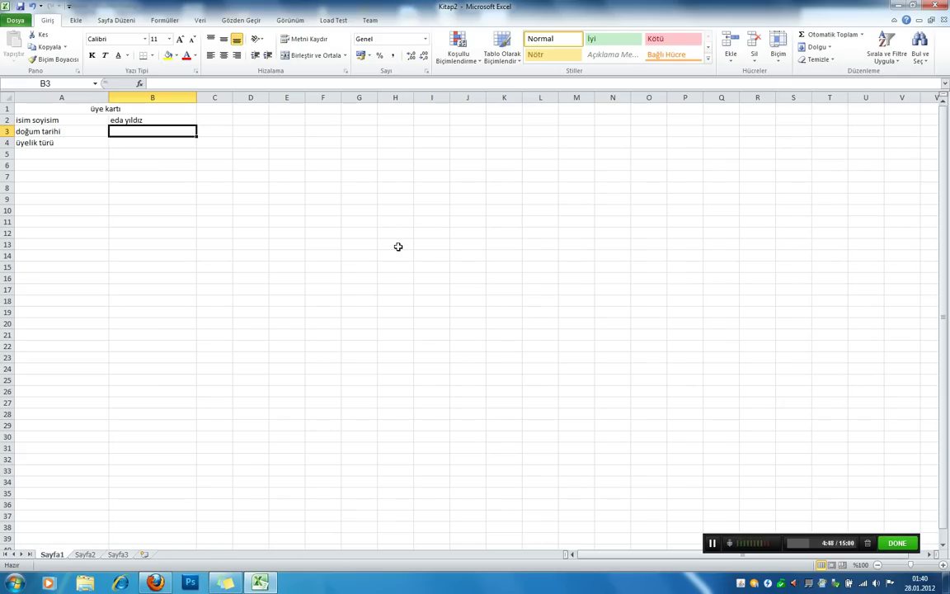
- Compute 2012 − 18 = 1994 in Calculator, then close it
{"action": "key", "text": "super+r"}
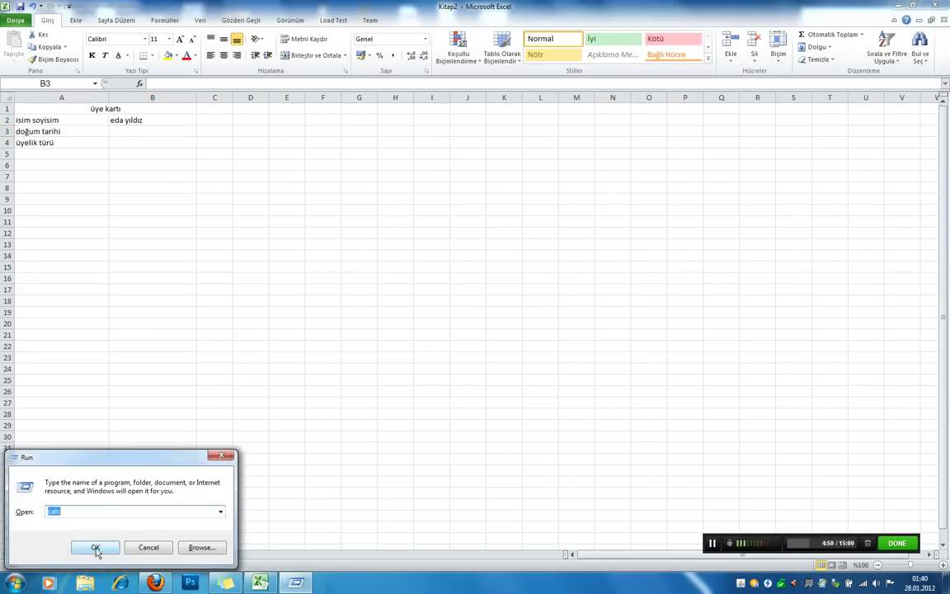
{"action": "left_click", "coordinate": [96, 548]}
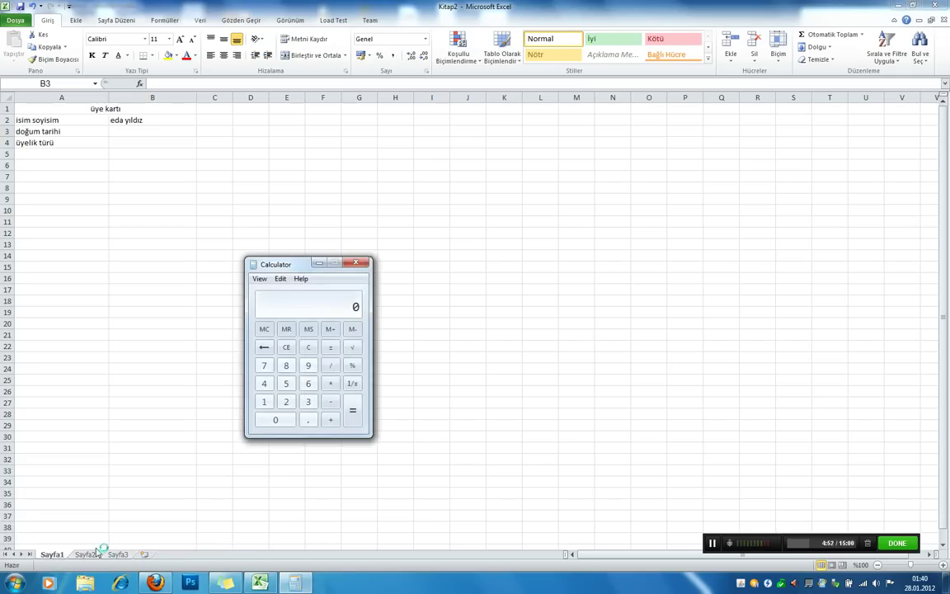
{"action": "type", "text": "2012 - "}
{"action": "type", "text": "1"}
{"action": "type", "text": "8"}
{"action": "key", "text": "Return"}
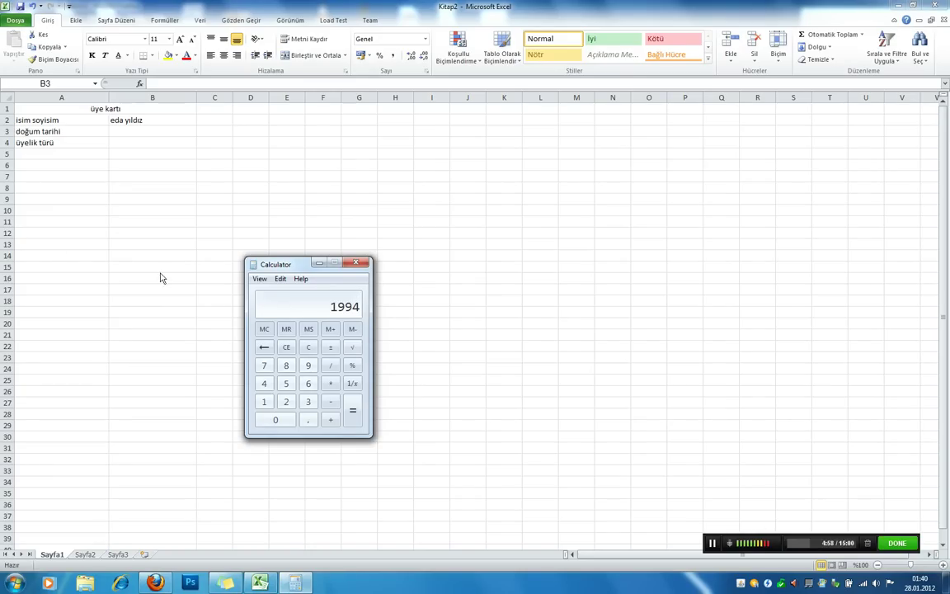
{"action": "left_click", "coordinate": [355, 264]}
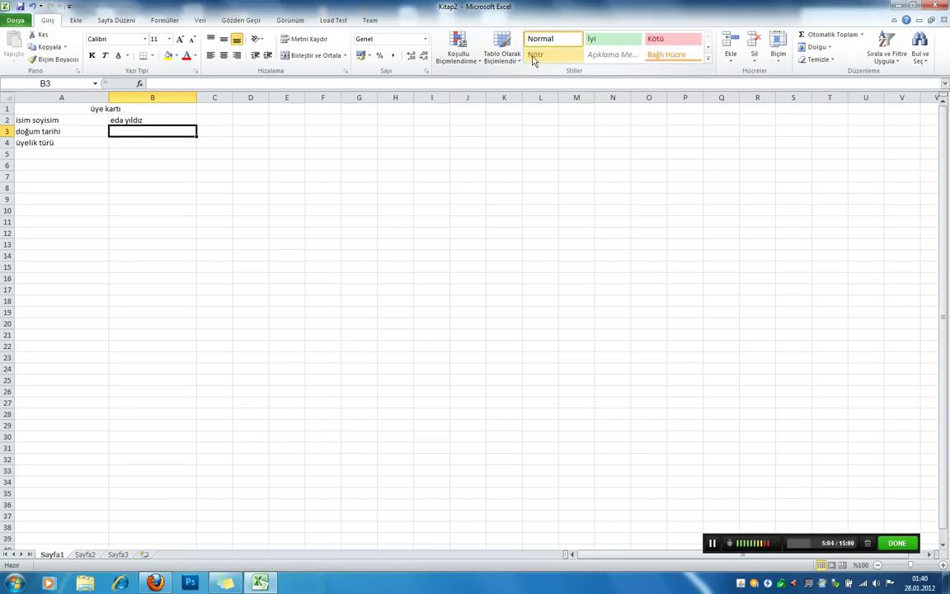
- Add a Veri Doğrulama rule to B3 allowing only Tarih values küçük than 1/1/1994
{"action": "left_click", "coordinate": [199, 21]}
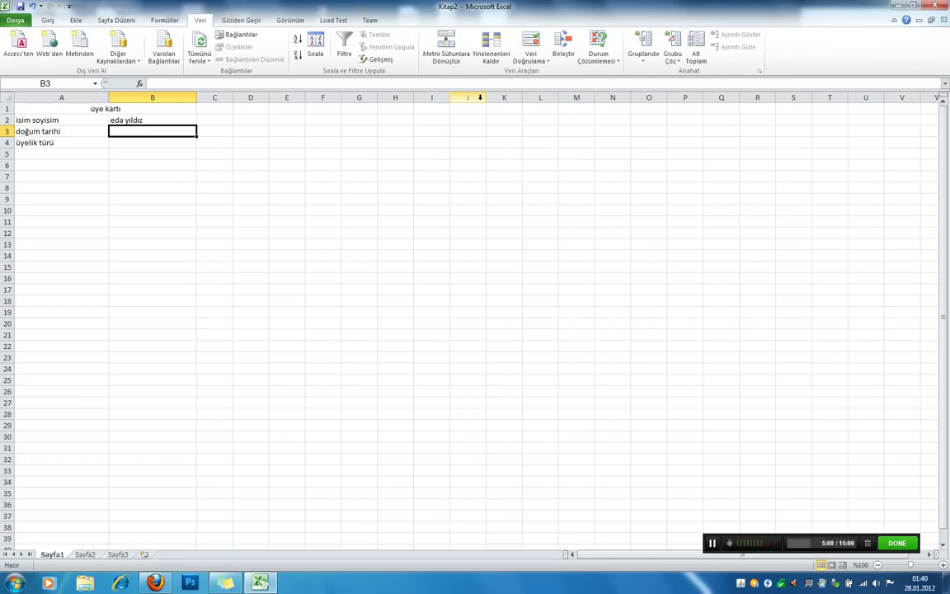
{"action": "left_click", "coordinate": [537, 51]}
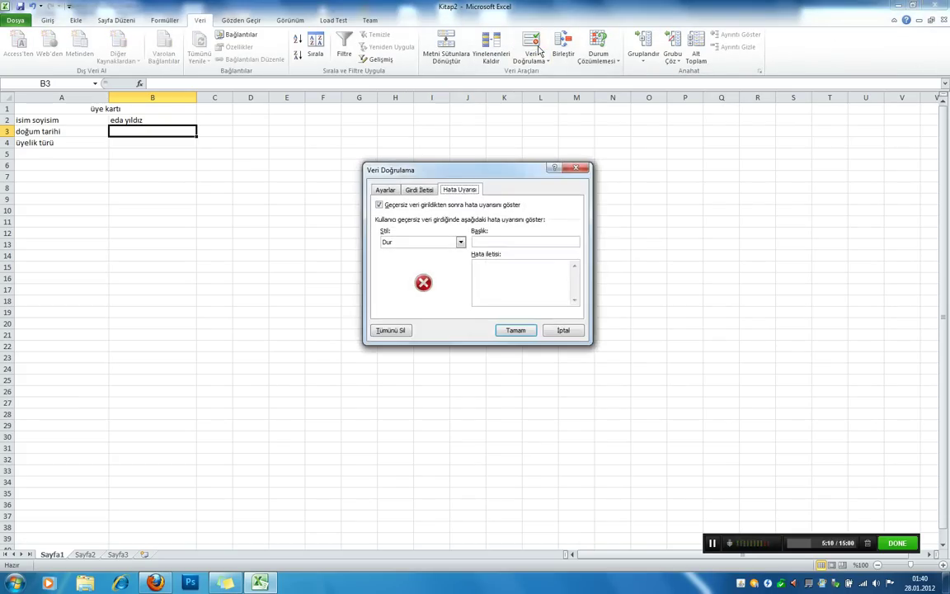
{"action": "left_click", "coordinate": [385, 192]}
{"action": "left_click", "coordinate": [412, 226]}
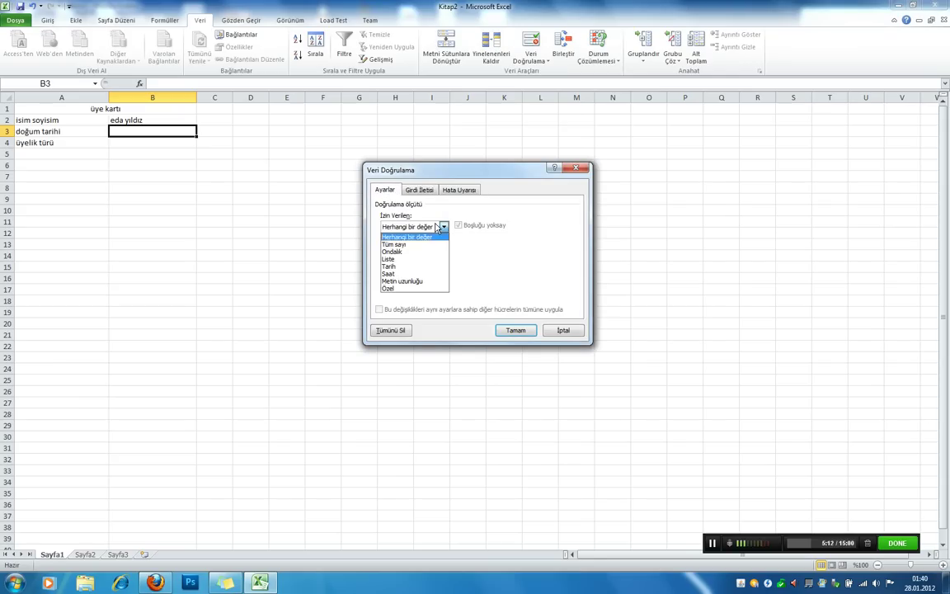
{"action": "left_click", "coordinate": [414, 270]}
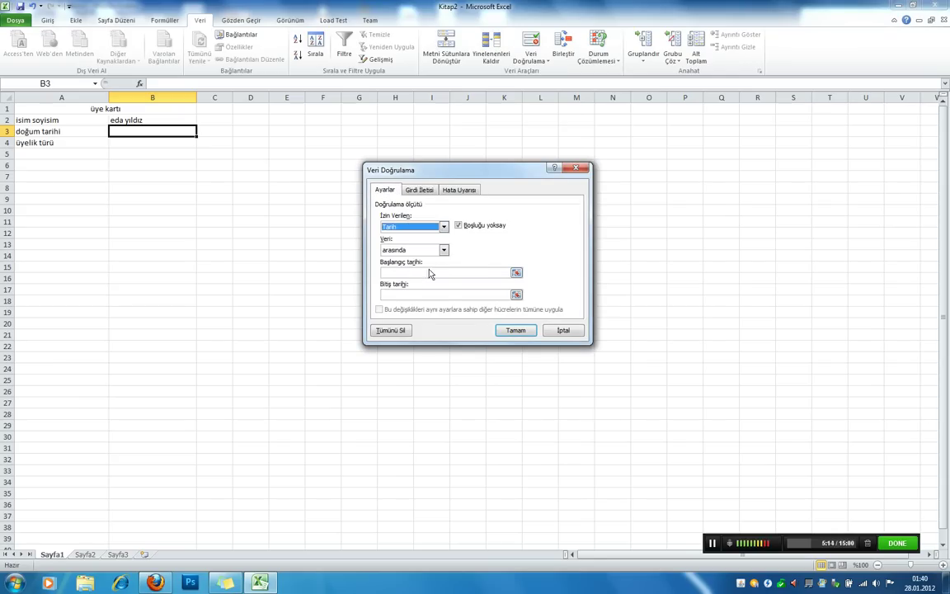
{"action": "left_click", "coordinate": [443, 250]}
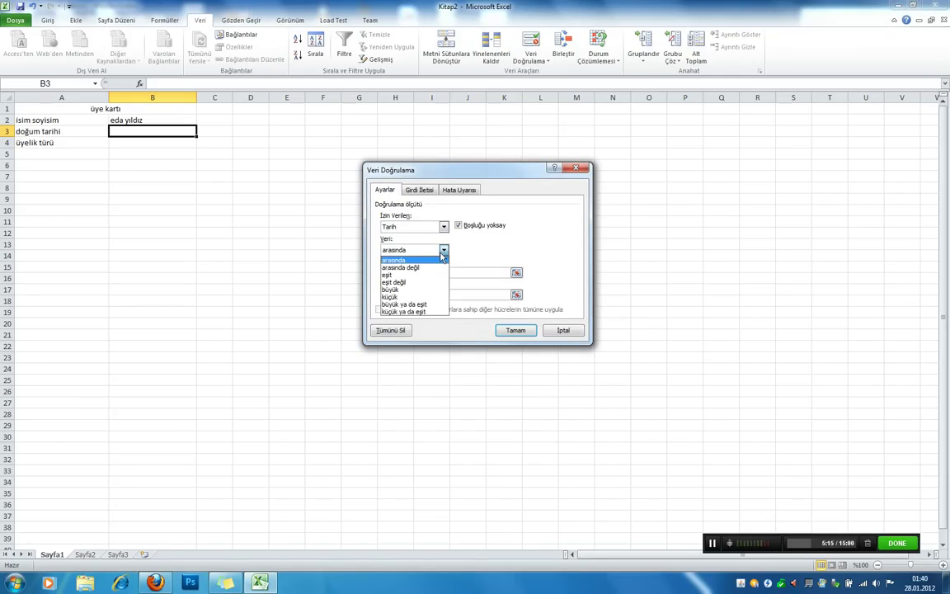
{"action": "left_click", "coordinate": [422, 297]}
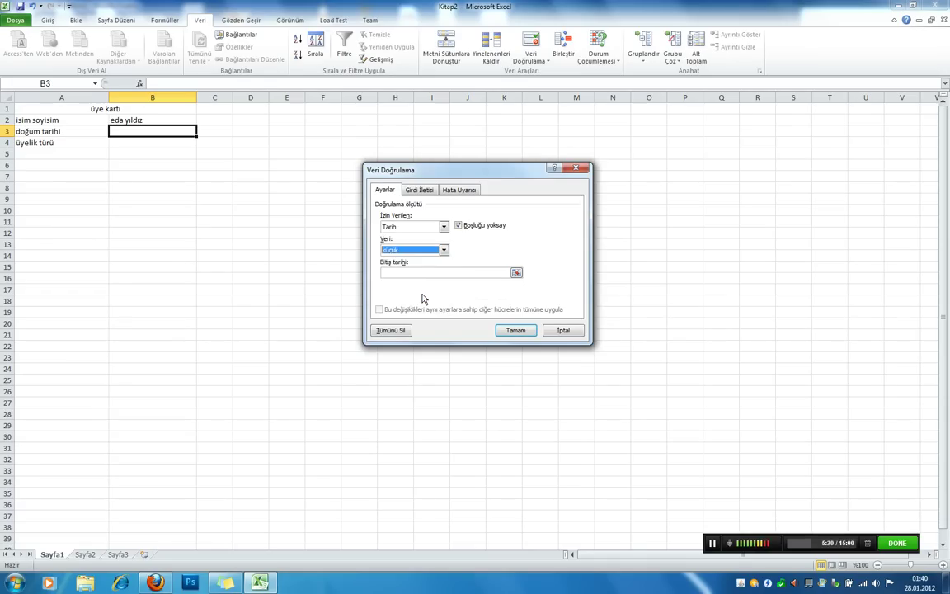
{"action": "left_click", "coordinate": [413, 274]}
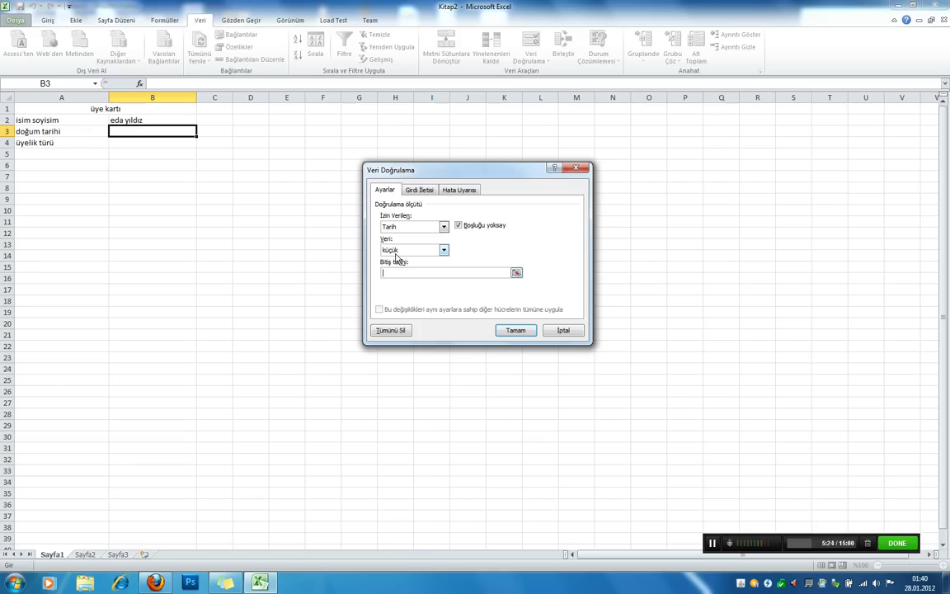
{"action": "type", "text": "1"}
{"action": "type", "text": "/"}
{"action": "type", "text": "1/1994"}
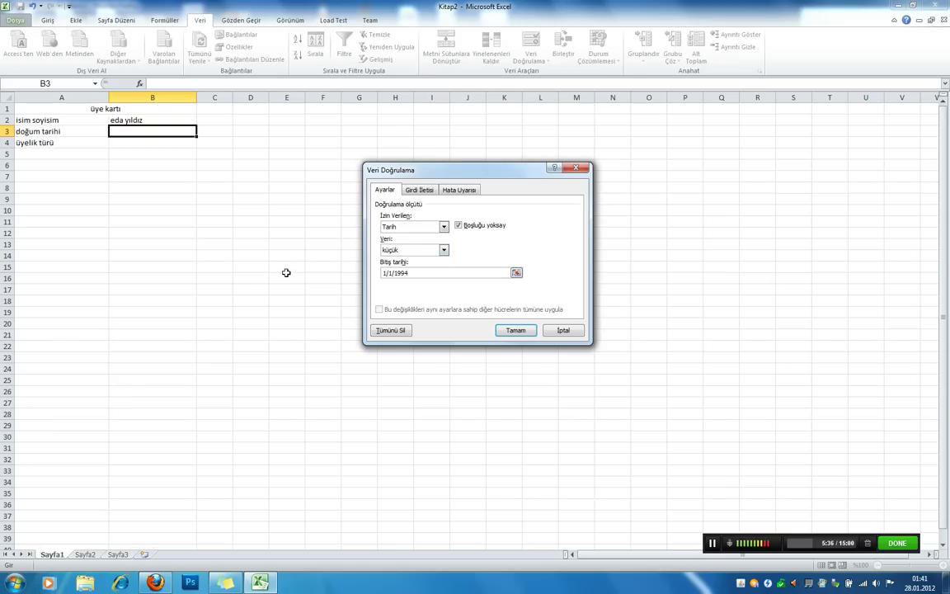
{"action": "left_click", "coordinate": [514, 329]}
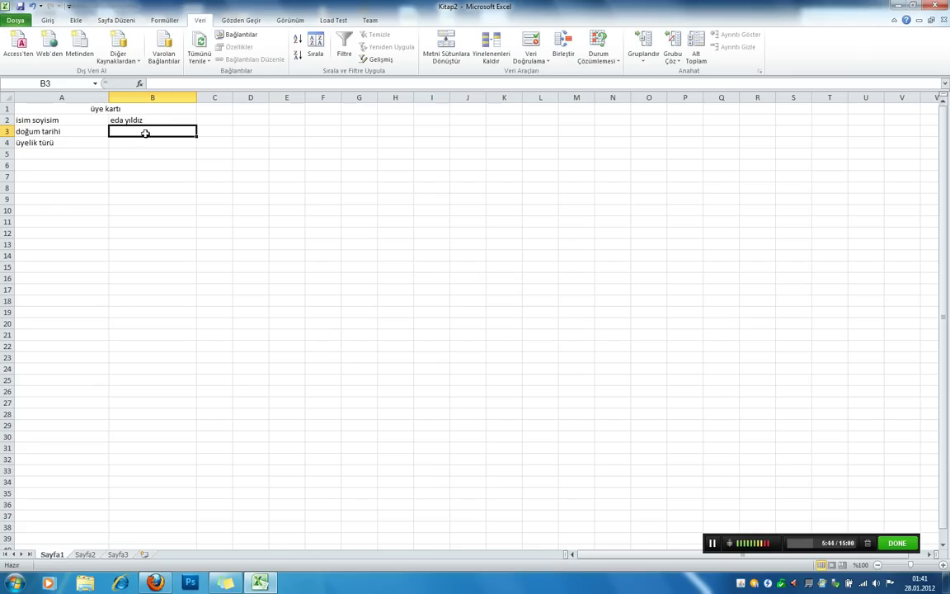
- Give B3's Hata Uyarısı the title 'hata' and message 'kullanıcı 18 yaşından büyük olmalıdır'
{"action": "double_click", "coordinate": [146, 133]}
{"action": "key", "text": "Escape"}
{"action": "key", "text": "alt+a"}
{"action": "key", "text": "v"}
{"action": "key", "text": "v"}
{"action": "key", "text": "ctrl+Tab"}
{"action": "key", "text": "ctrl+Tab"}
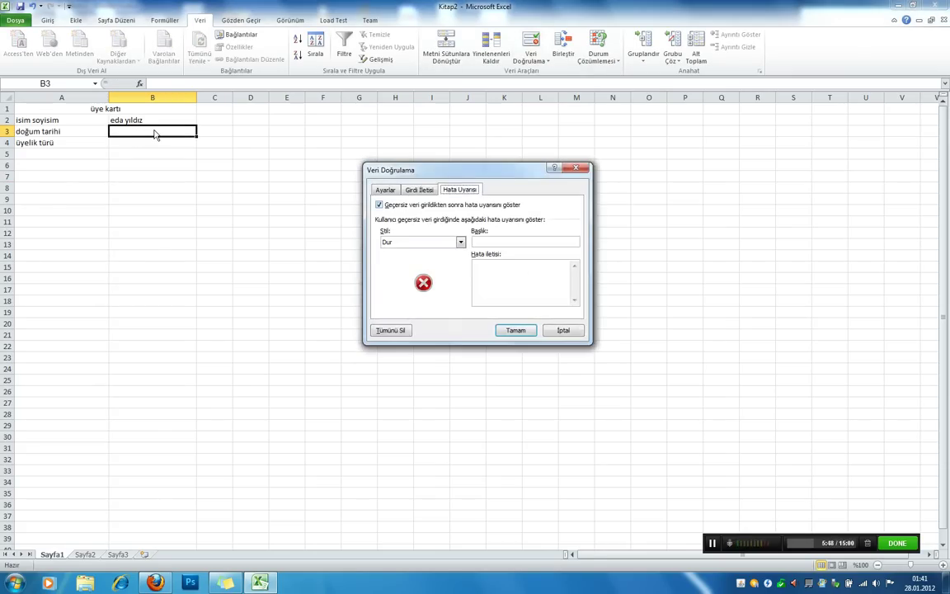
{"action": "left_click", "coordinate": [511, 242]}
{"action": "left_click", "coordinate": [487, 242]}
{"action": "type", "text": "o"}
{"action": "type", "text": "hata"}
{"action": "key", "text": "Tab"}
{"action": "type", "text": "kull"}
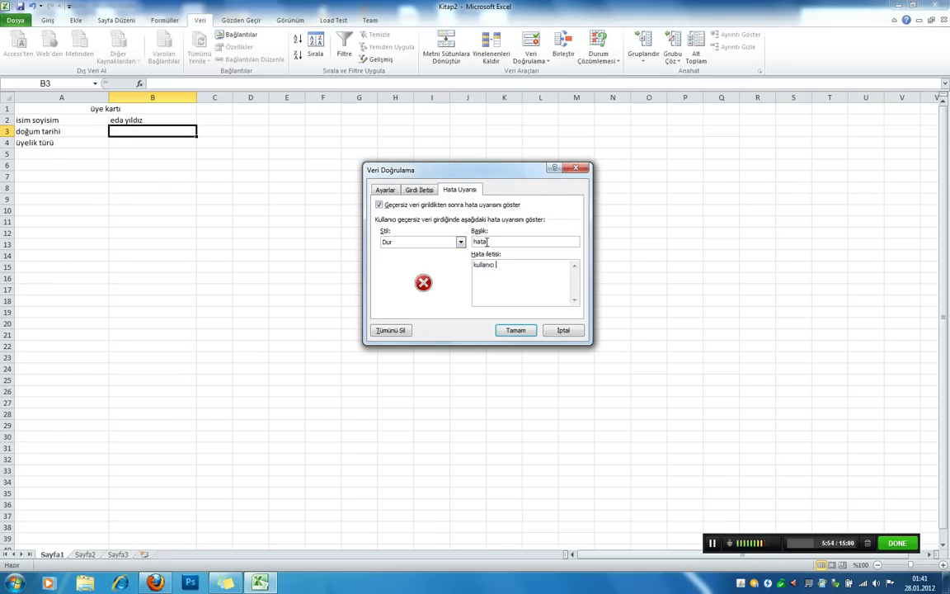
{"action": "type", "text": "18"}
{"action": "type", "text": "n büyük "}
{"action": "type", "text": "ıdır"}
- Apply the error alert and test B3 with 1/1/1995, which gets rejected
{"action": "left_click", "coordinate": [516, 329]}
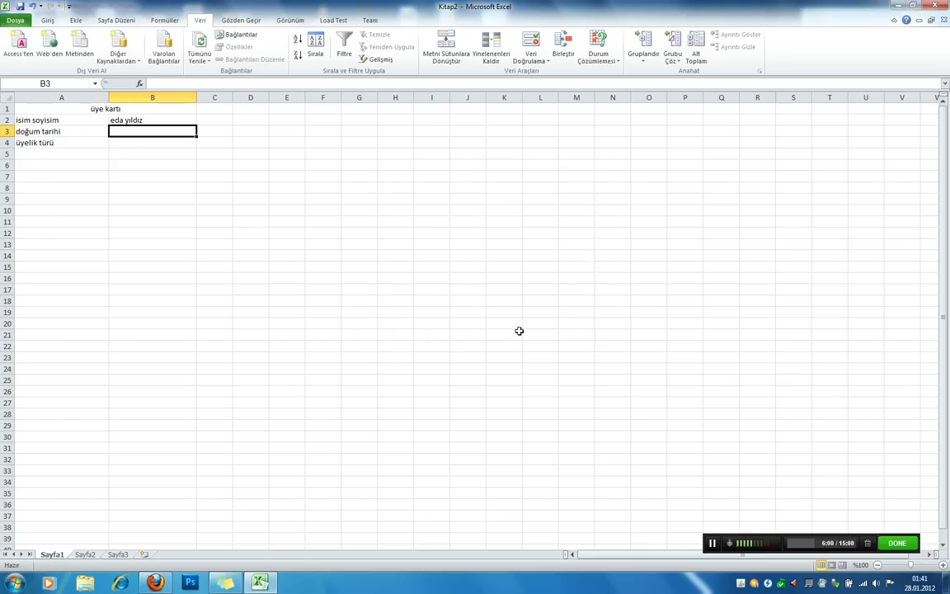
{"action": "double_click", "coordinate": [148, 134]}
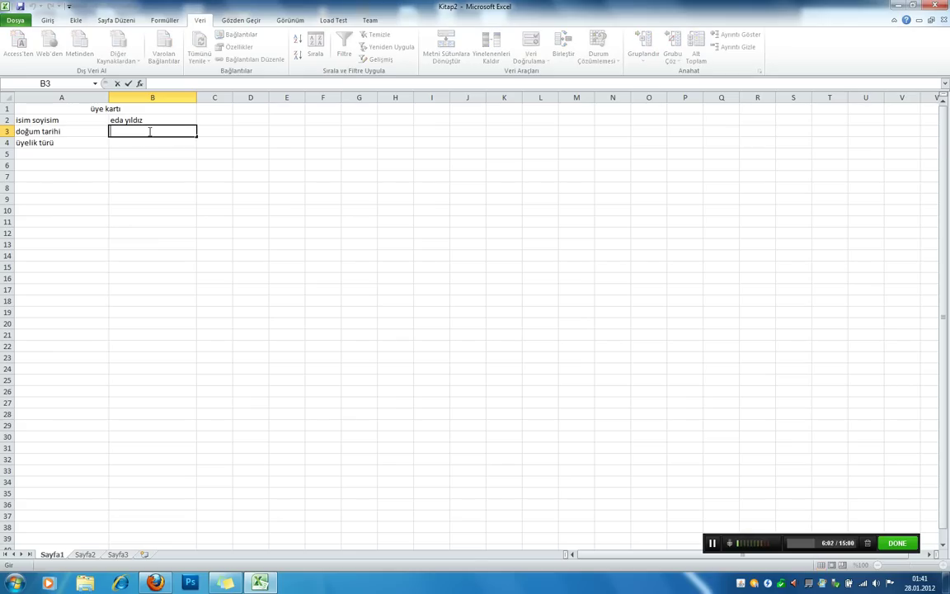
{"action": "type", "text": "1"}
{"action": "key", "text": "BackSpace"}
{"action": "type", "text": "1/1/"}
{"action": "type", "text": "1995"}
{"action": "key", "text": "Return"}
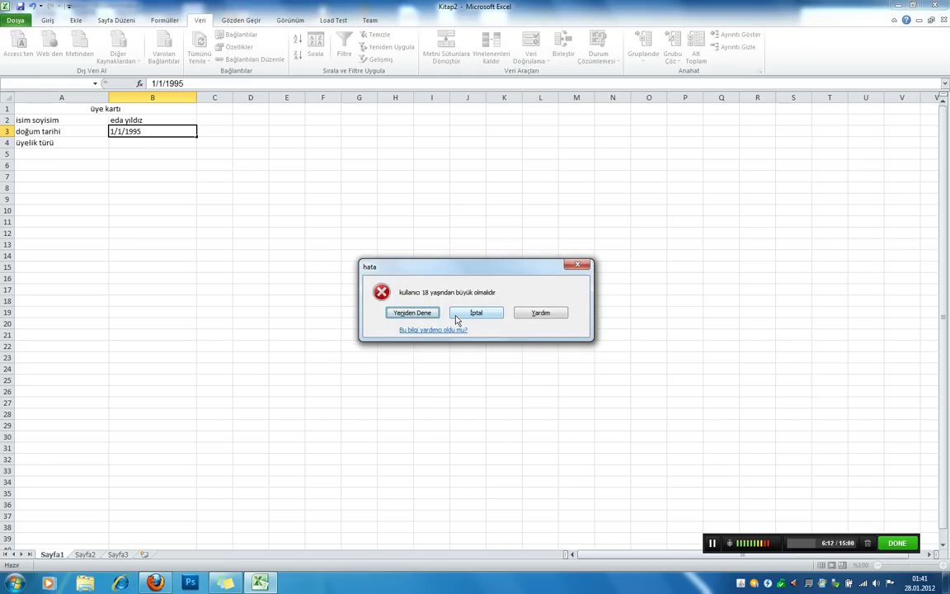
- Correct the birth date in B3 to 1/1/1993 so it is accepted
{"action": "left_click", "coordinate": [423, 314]}
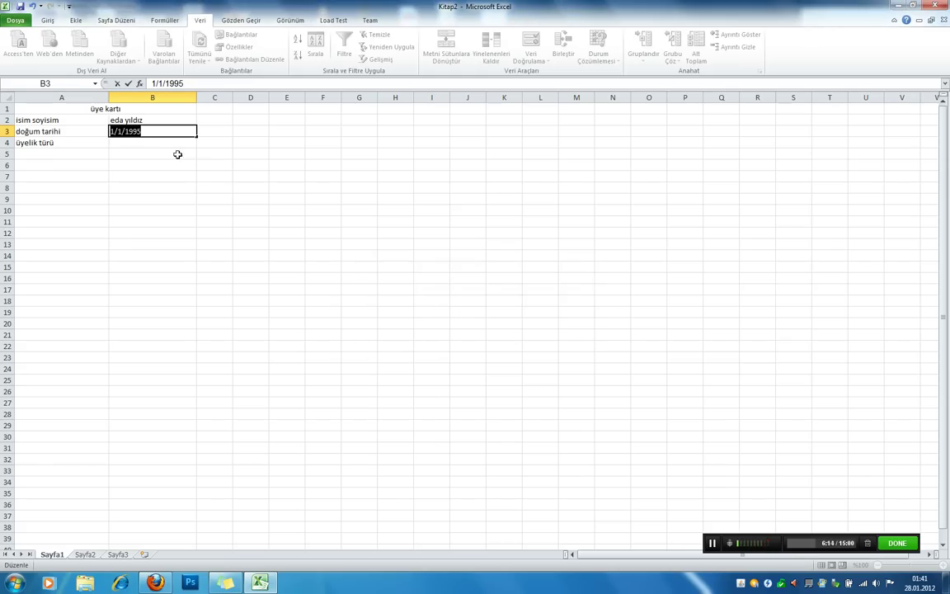
{"action": "key", "text": "End"}
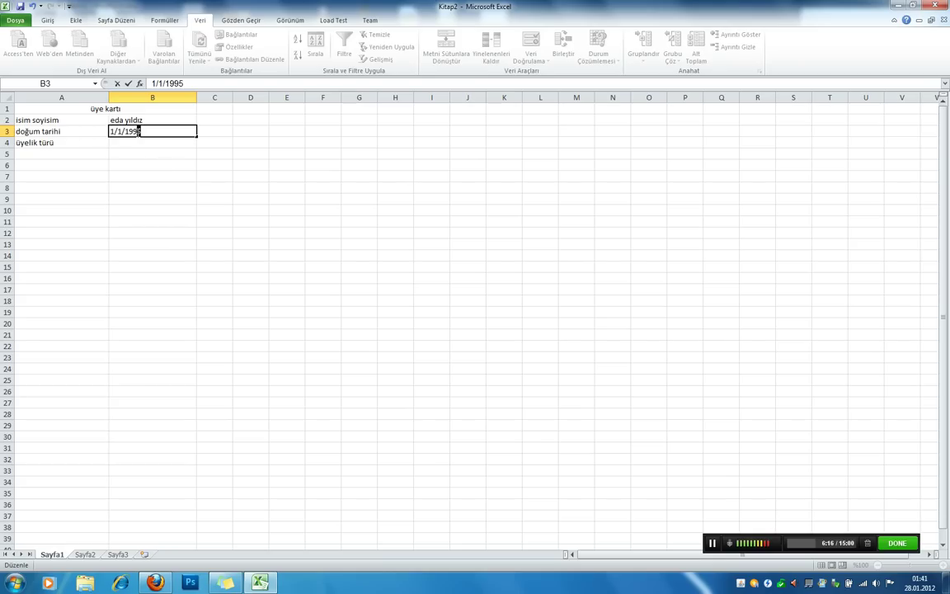
{"action": "type", "text": "3"}
{"action": "key", "text": "Return"}
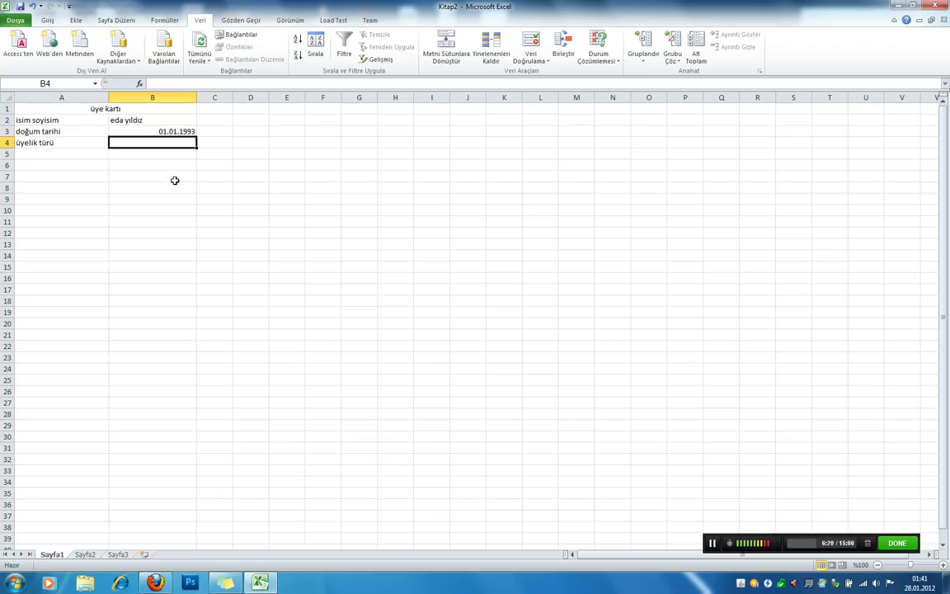
- Enter 'gold üye' as the membership type in B4
{"action": "type", "text": "w"}
{"action": "key", "text": "BackSpace"}
{"action": "key", "text": "BackSpace"}
{"action": "key", "text": "BackSpace"}
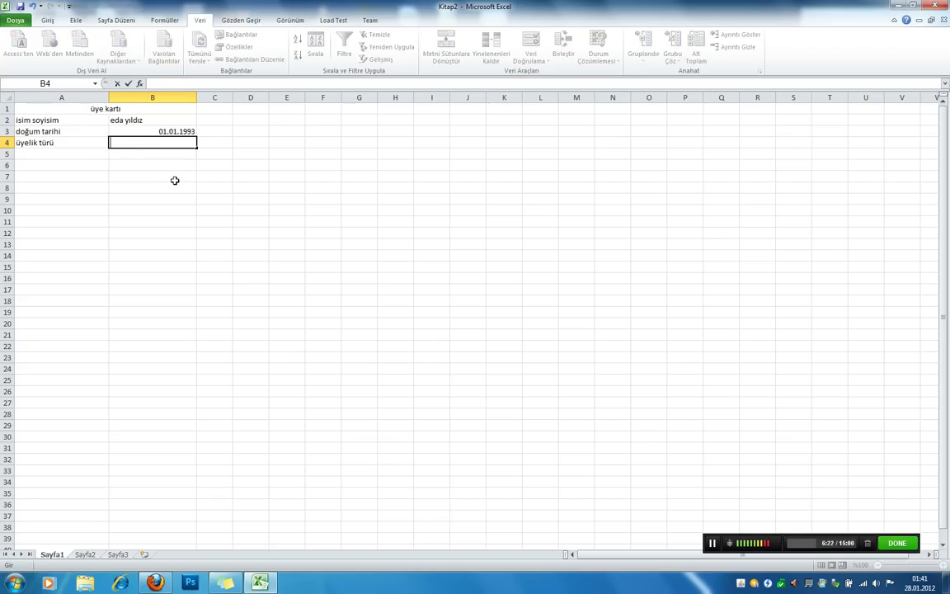
{"action": "type", "text": "gol"}
{"action": "type", "text": "d üye"}
{"action": "key", "text": "Return"}
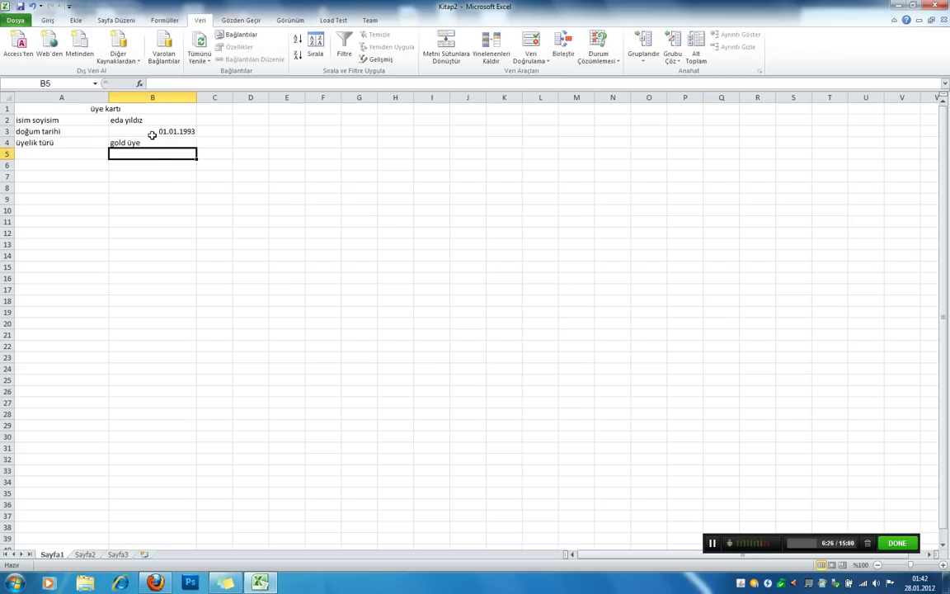
{"action": "left_click", "coordinate": [152, 134]}
- Reopen B3's Veri Doğrulama settings to check the Tarih rule, küçük than 01.01.1994
{"action": "left_click", "coordinate": [531, 60]}
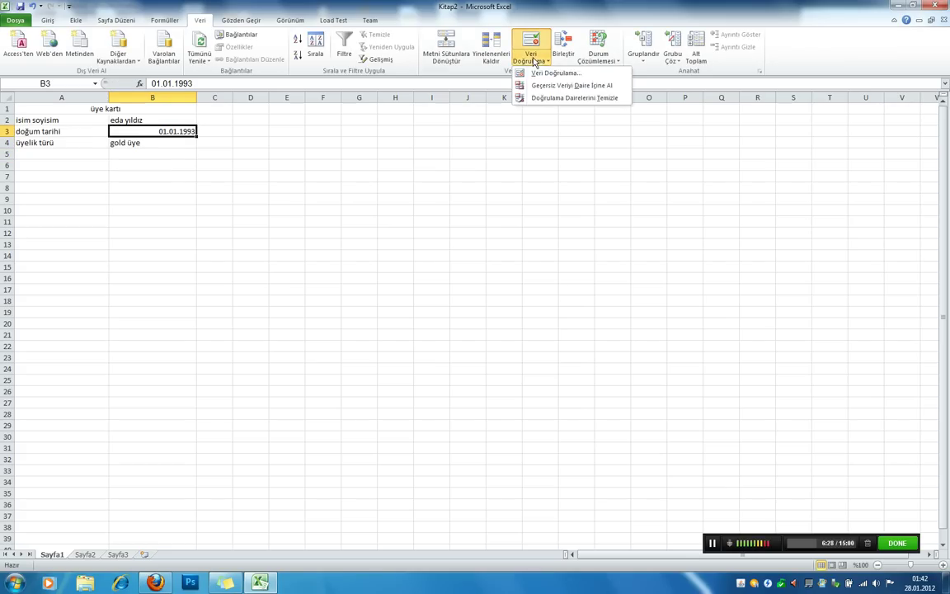
{"action": "left_click", "coordinate": [536, 72]}
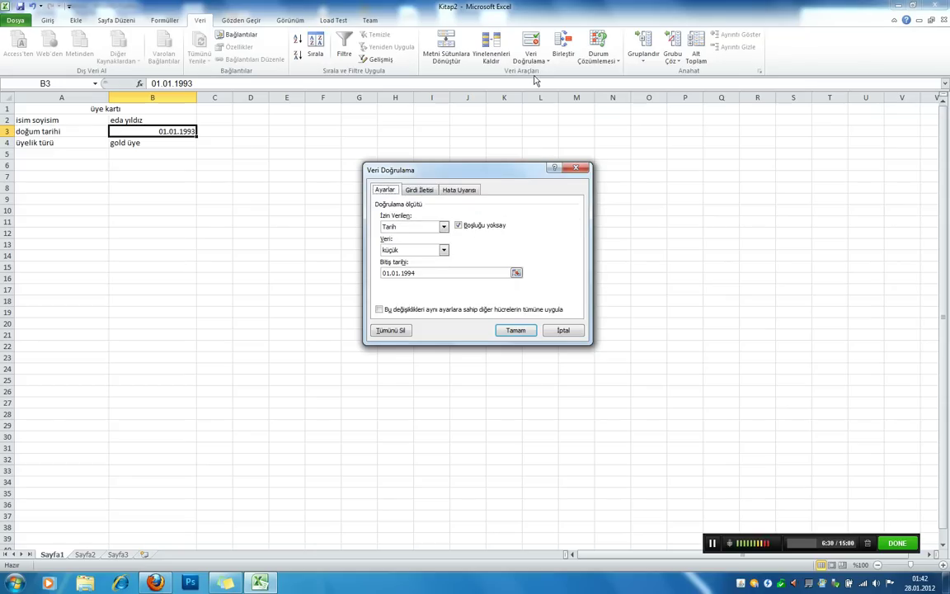
{"action": "left_click", "coordinate": [430, 227]}
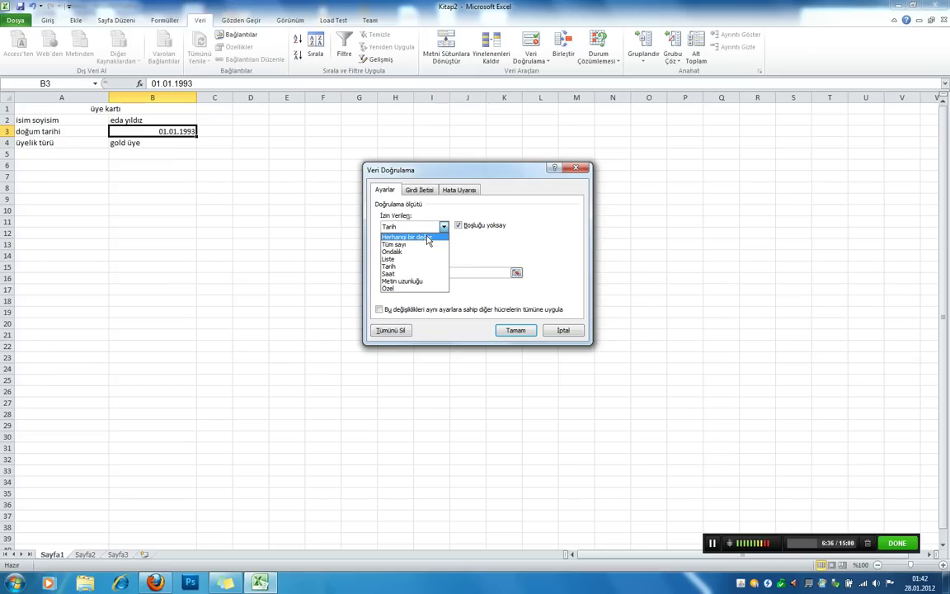
{"action": "left_click", "coordinate": [475, 237]}
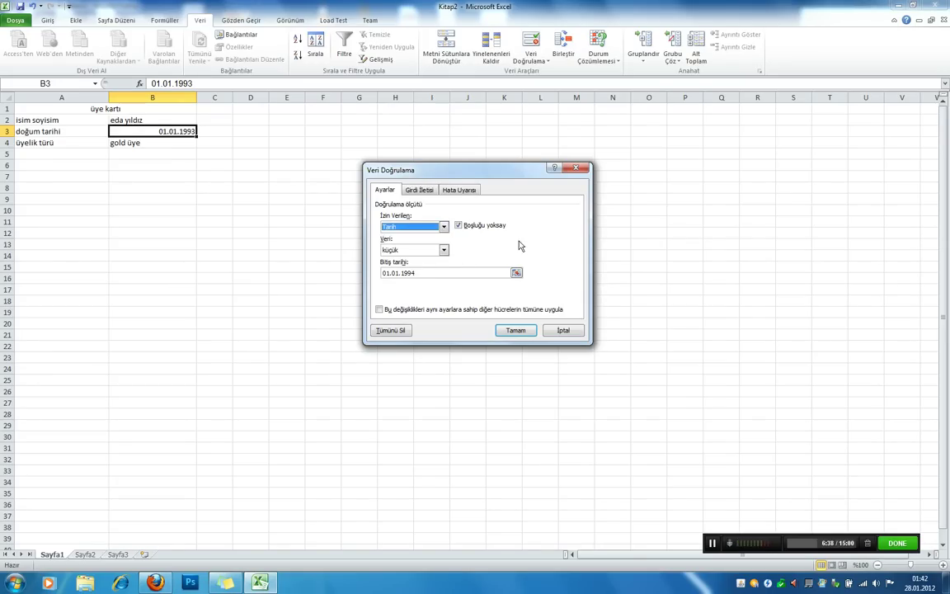
{"action": "left_click", "coordinate": [444, 249]}
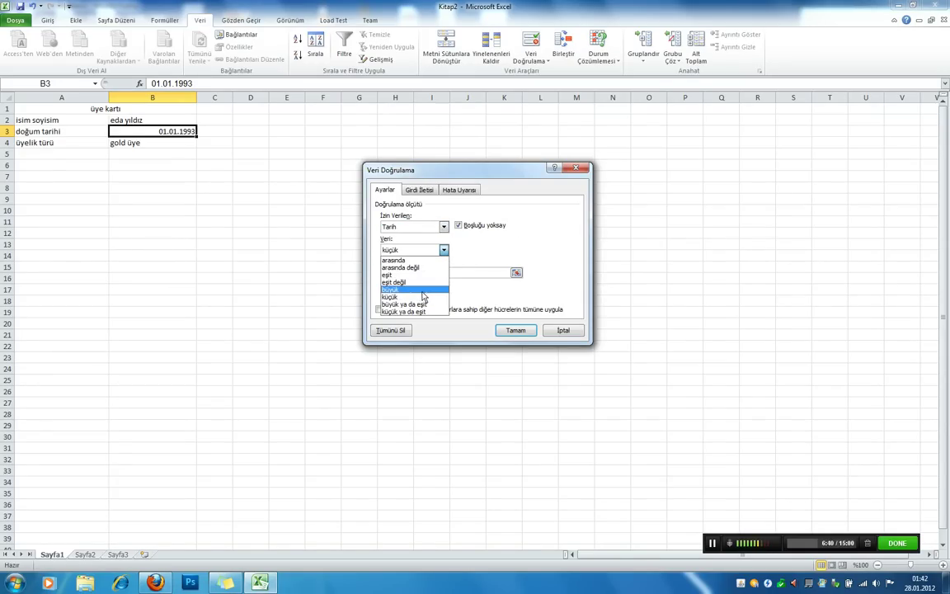